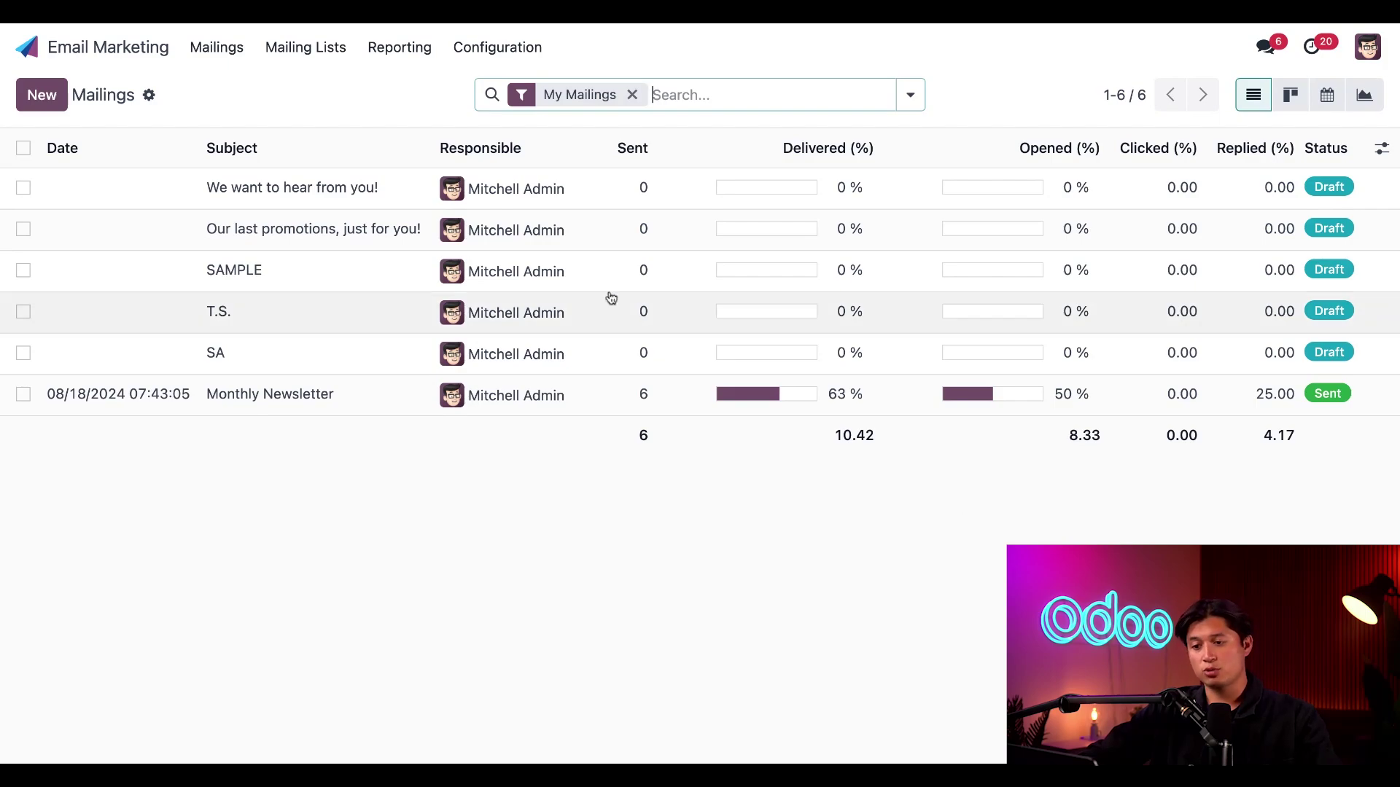
Create a new mailing with the subject 'Limited run merchandise is back in stock!'
left_click(50, 100)
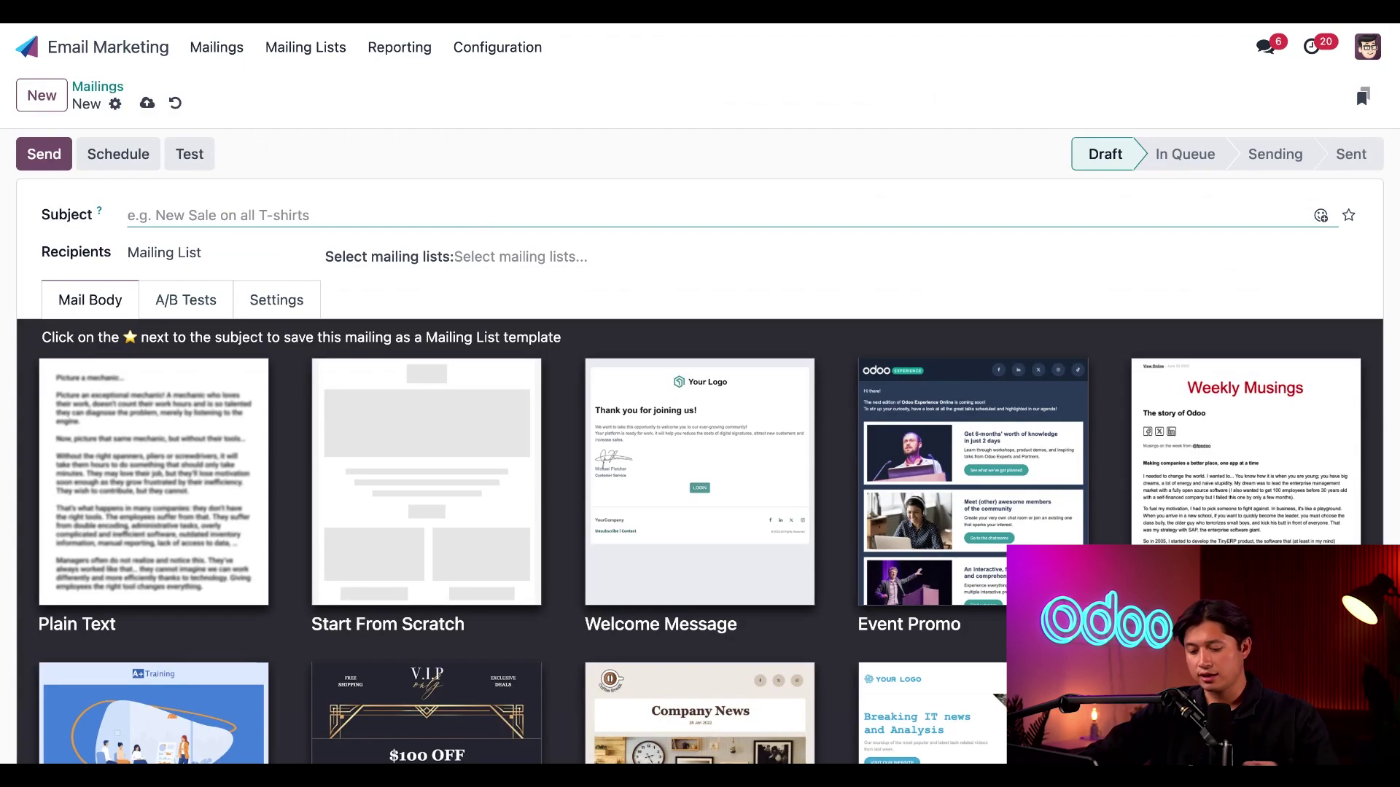
type("Limited run merchandise is back in stock!")
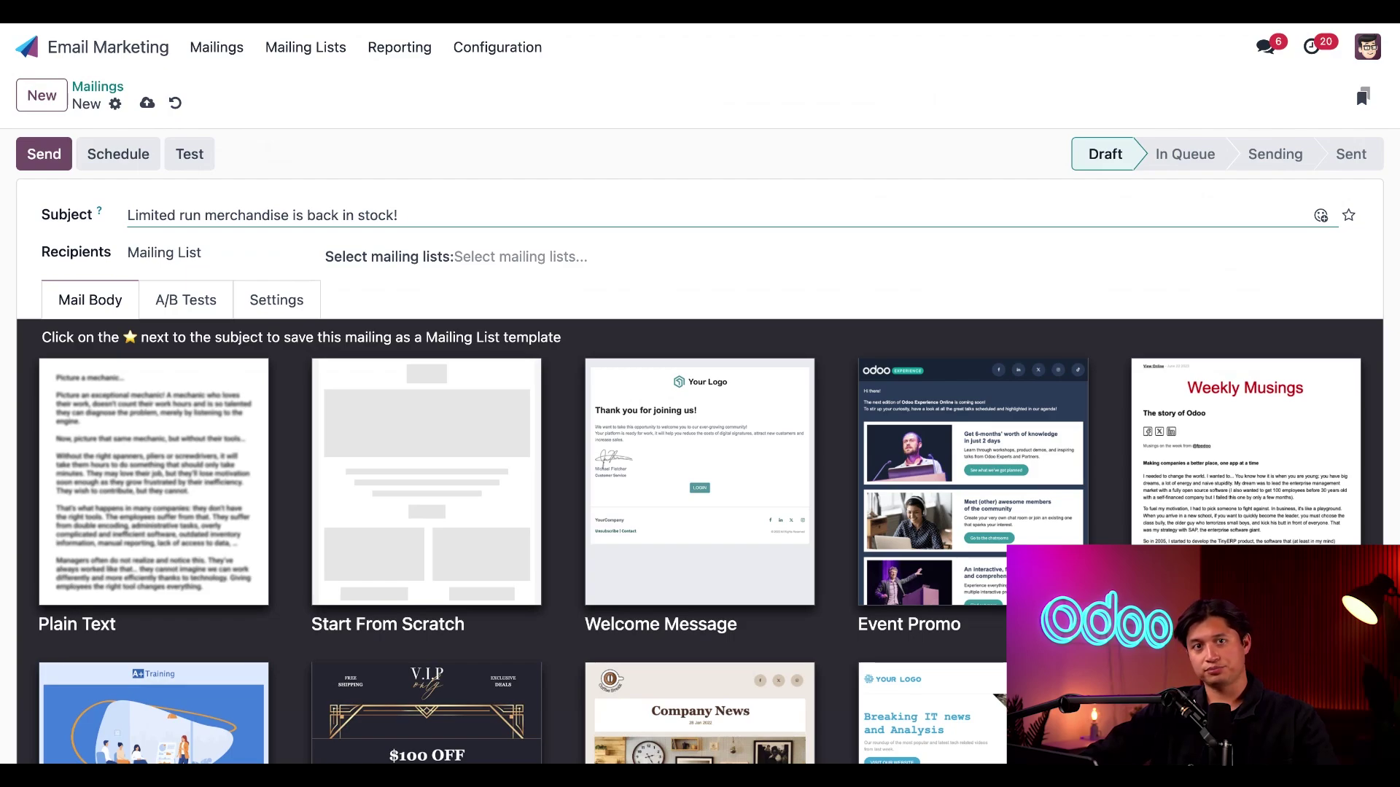
Set recipients to Lead/Opportunity and expand the 'Blacklist is not set' filter into editable rules
left_click(250, 255)
left_click(222, 313)
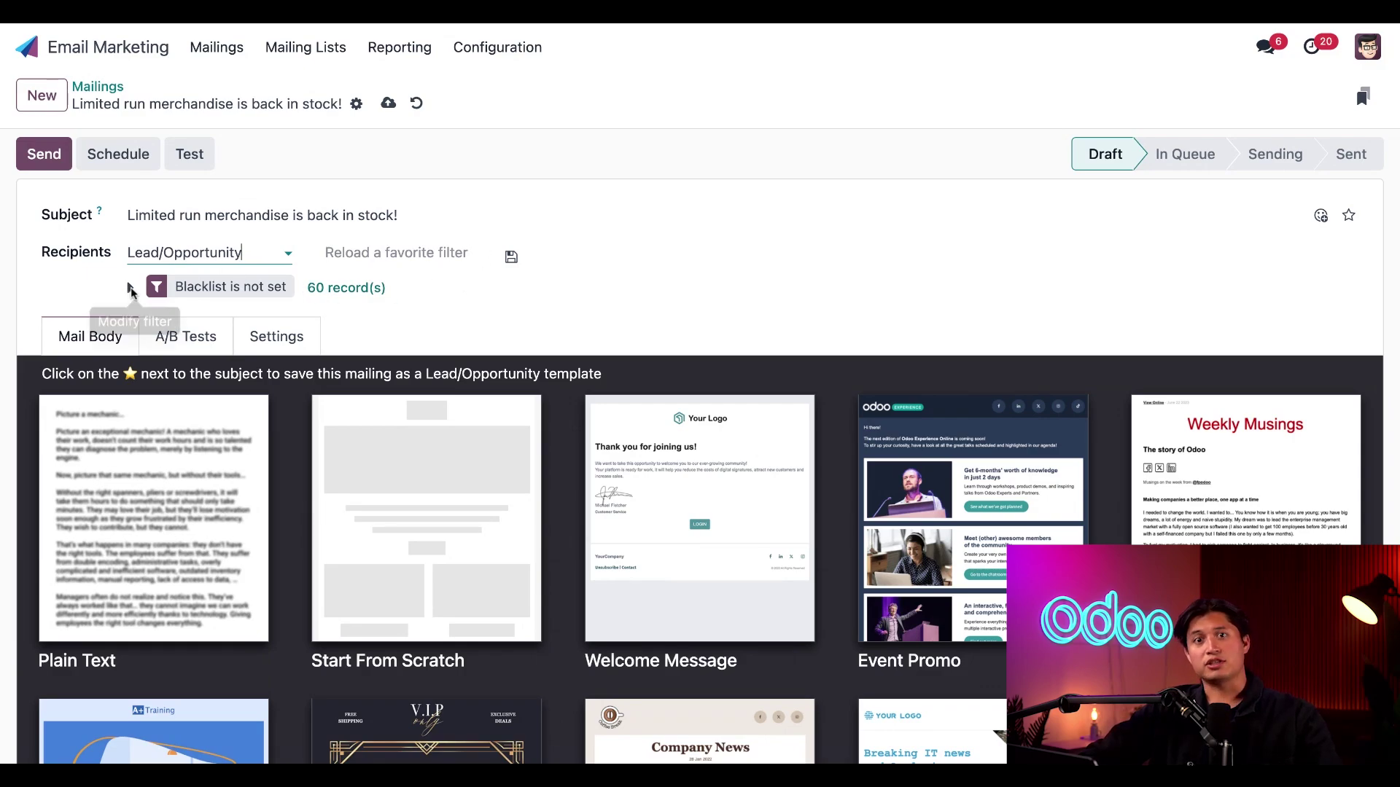
left_click(131, 288)
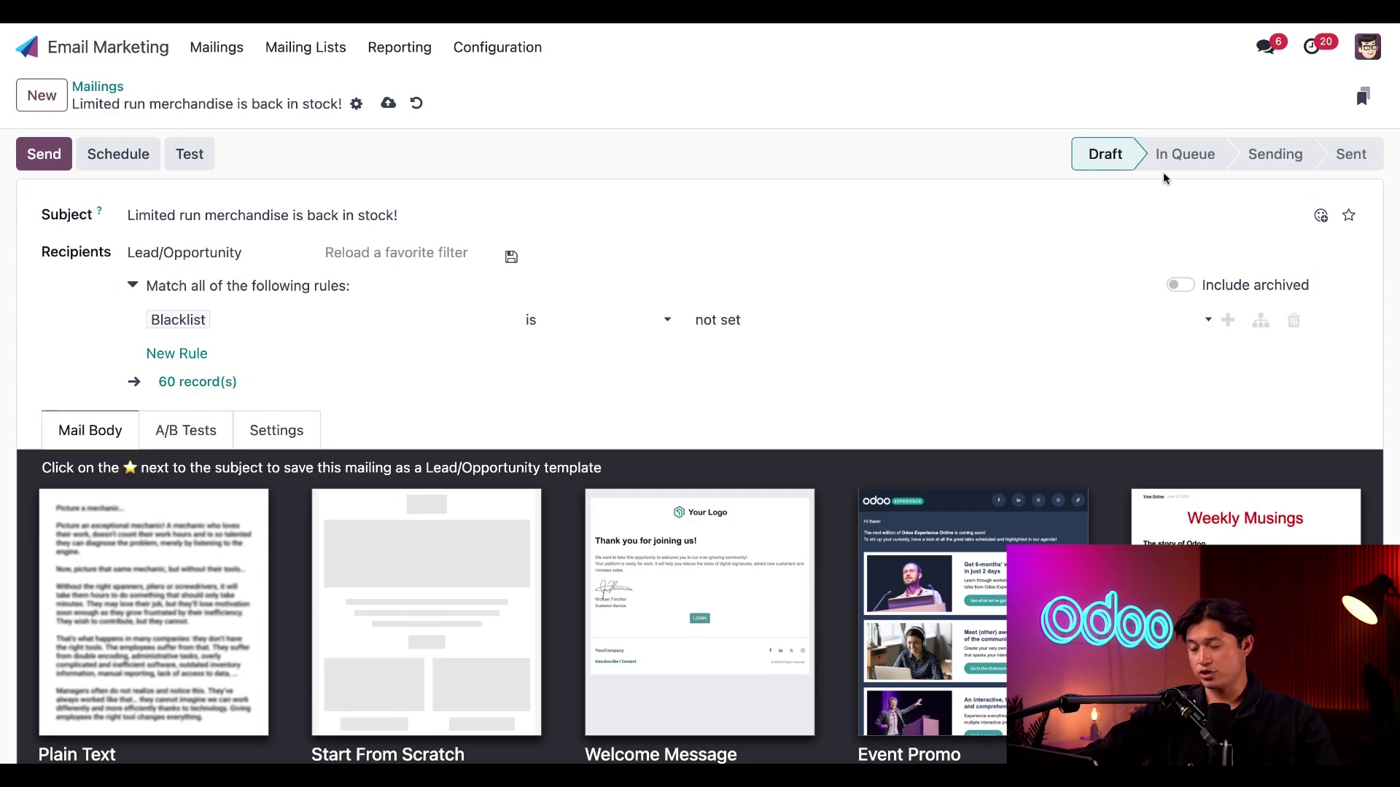
Include archived leads in the recipient filter and add a second filter rule
left_click(1176, 289)
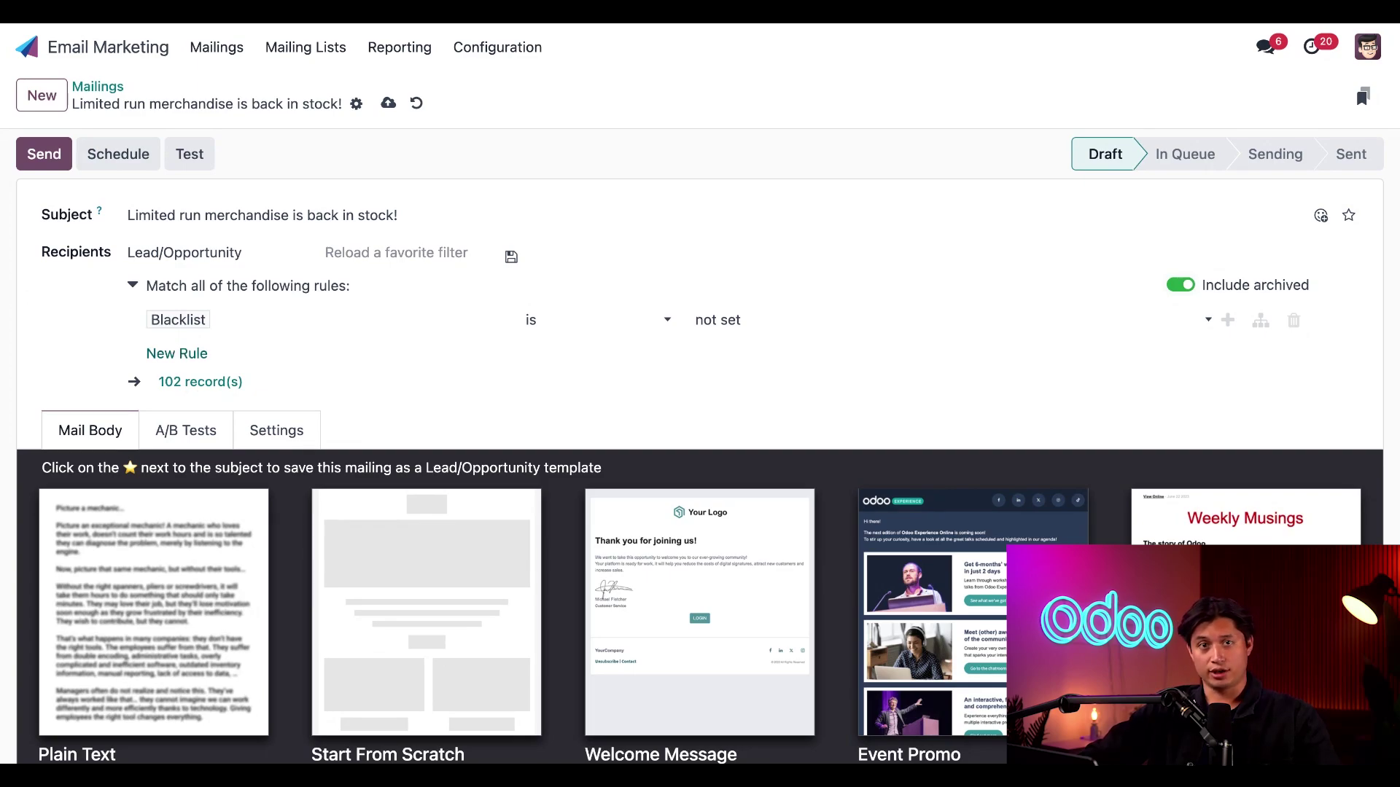
left_click(177, 352)
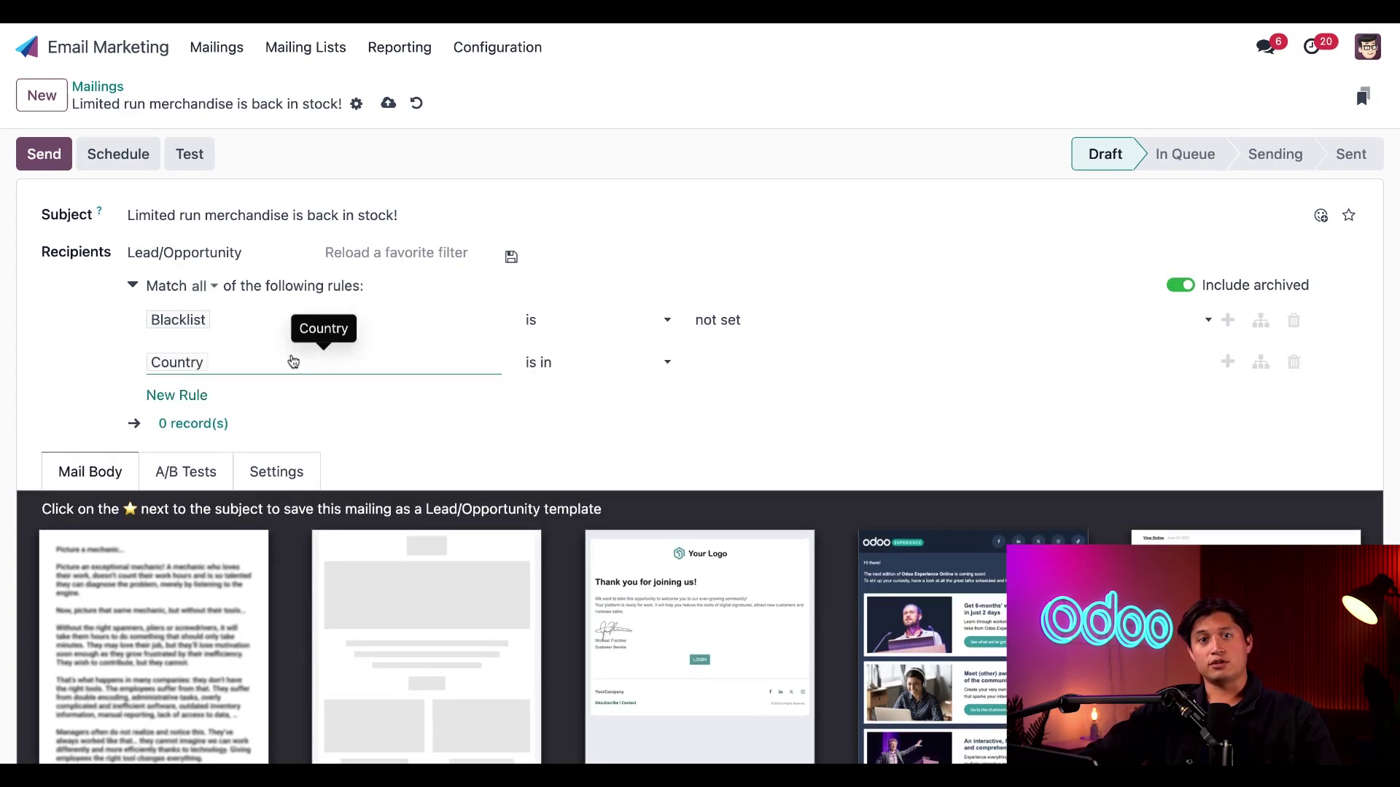
Change the second rule to Stage is not in New, Qualified and Won
left_click(231, 365)
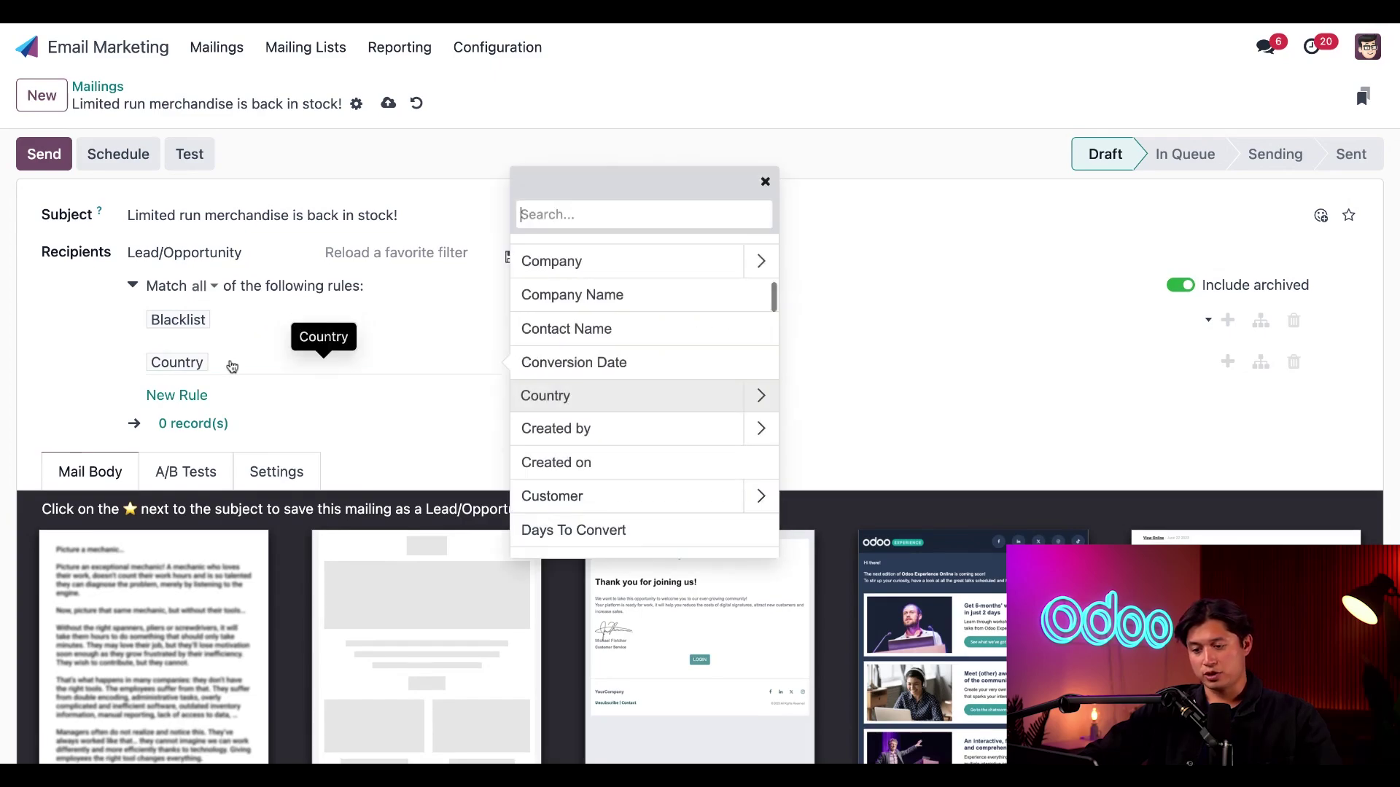
type("stage")
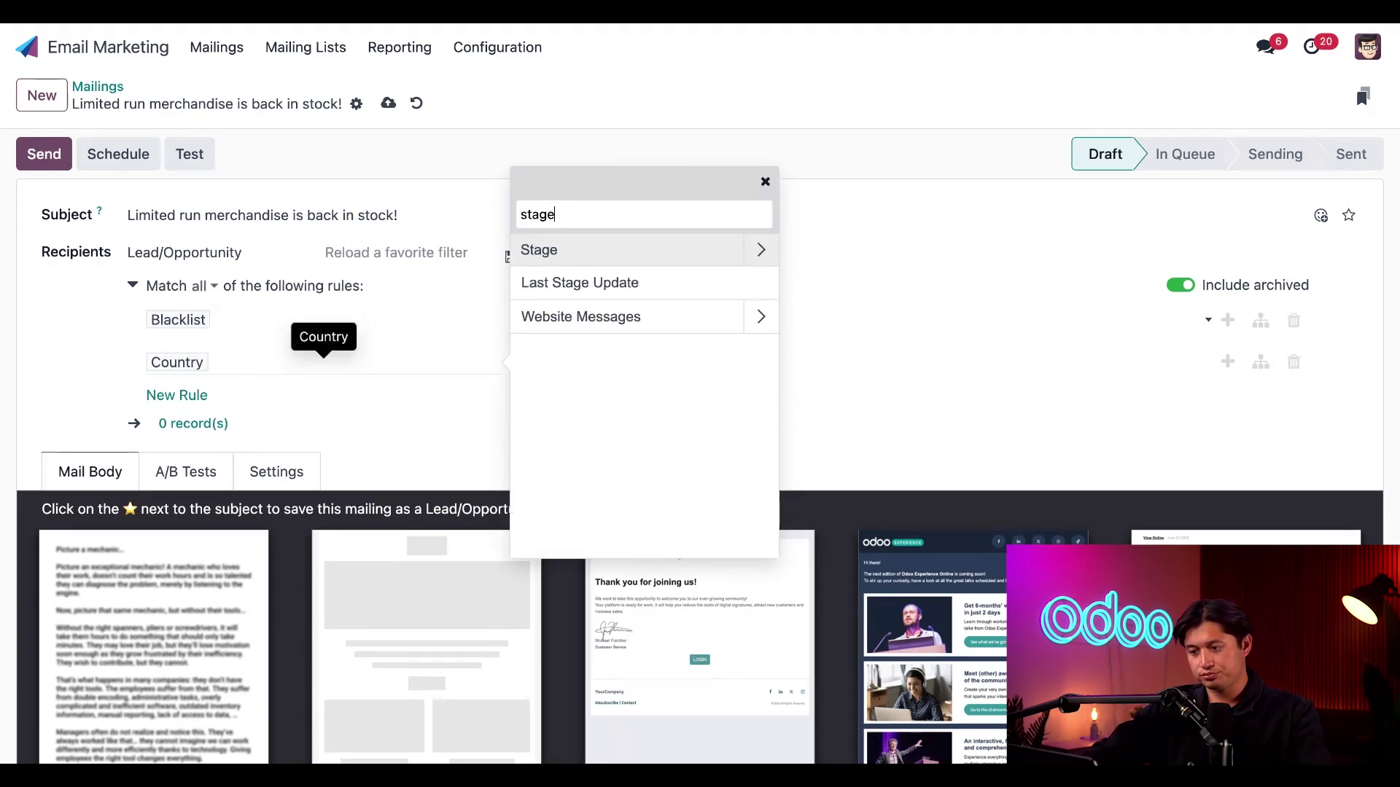
left_click(556, 252)
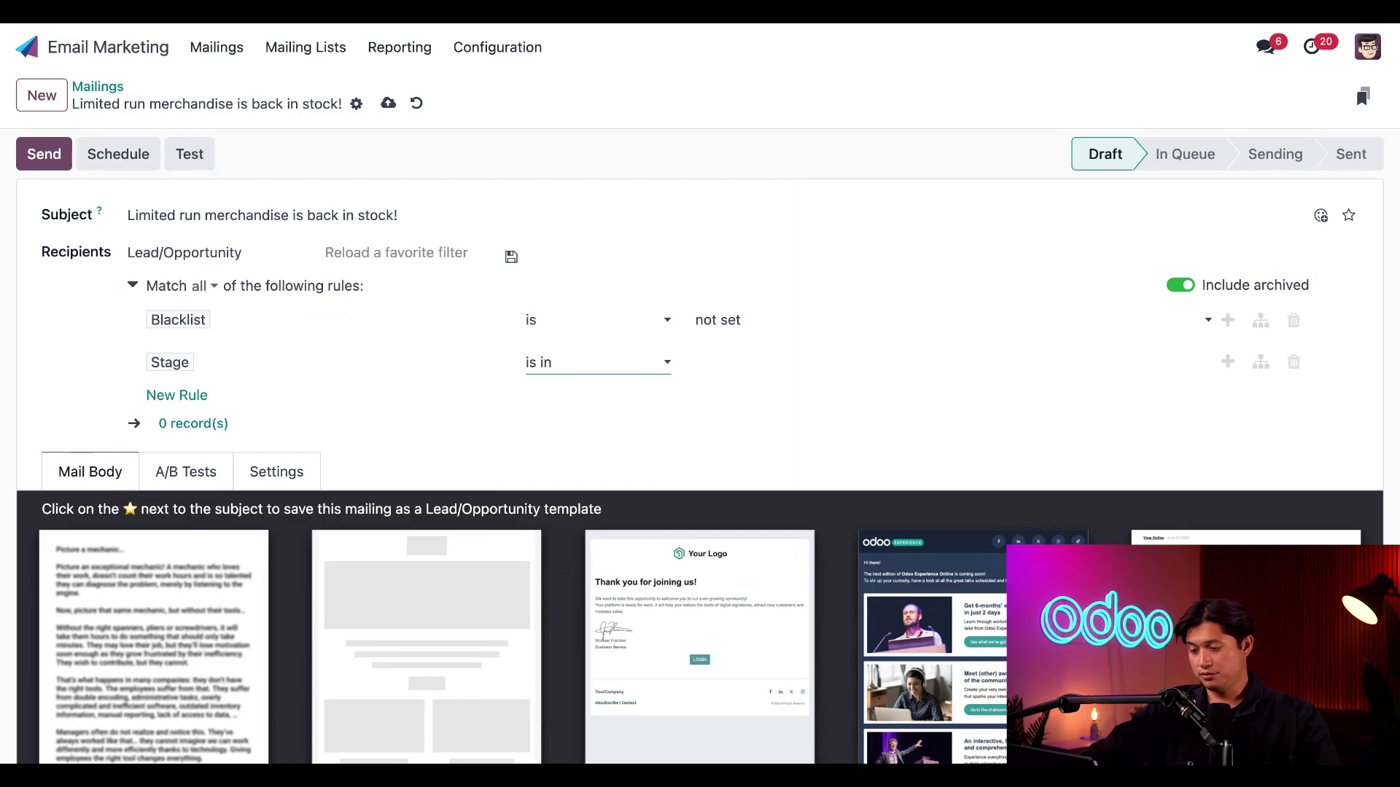
left_click(554, 380)
left_click(771, 362)
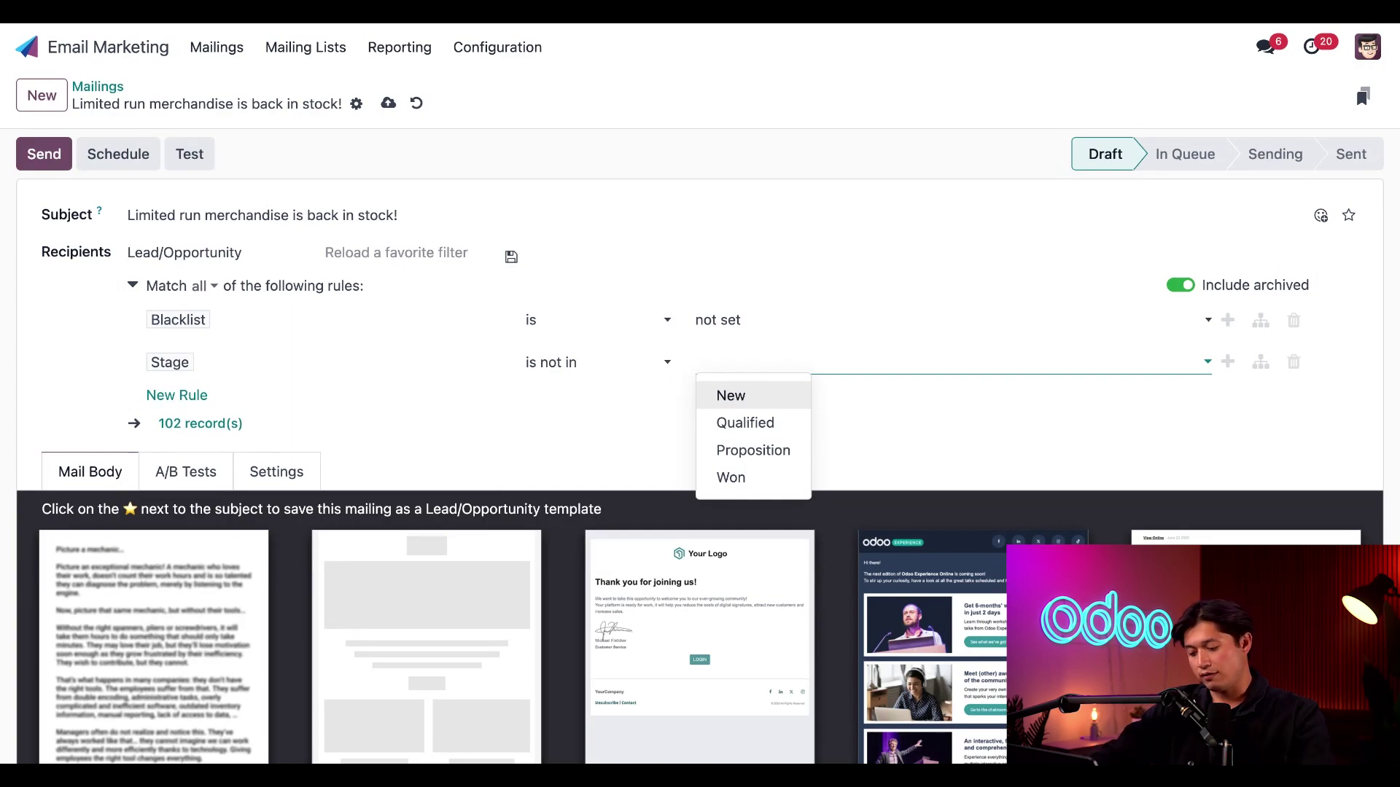
type("new")
left_click(731, 395)
type("qua")
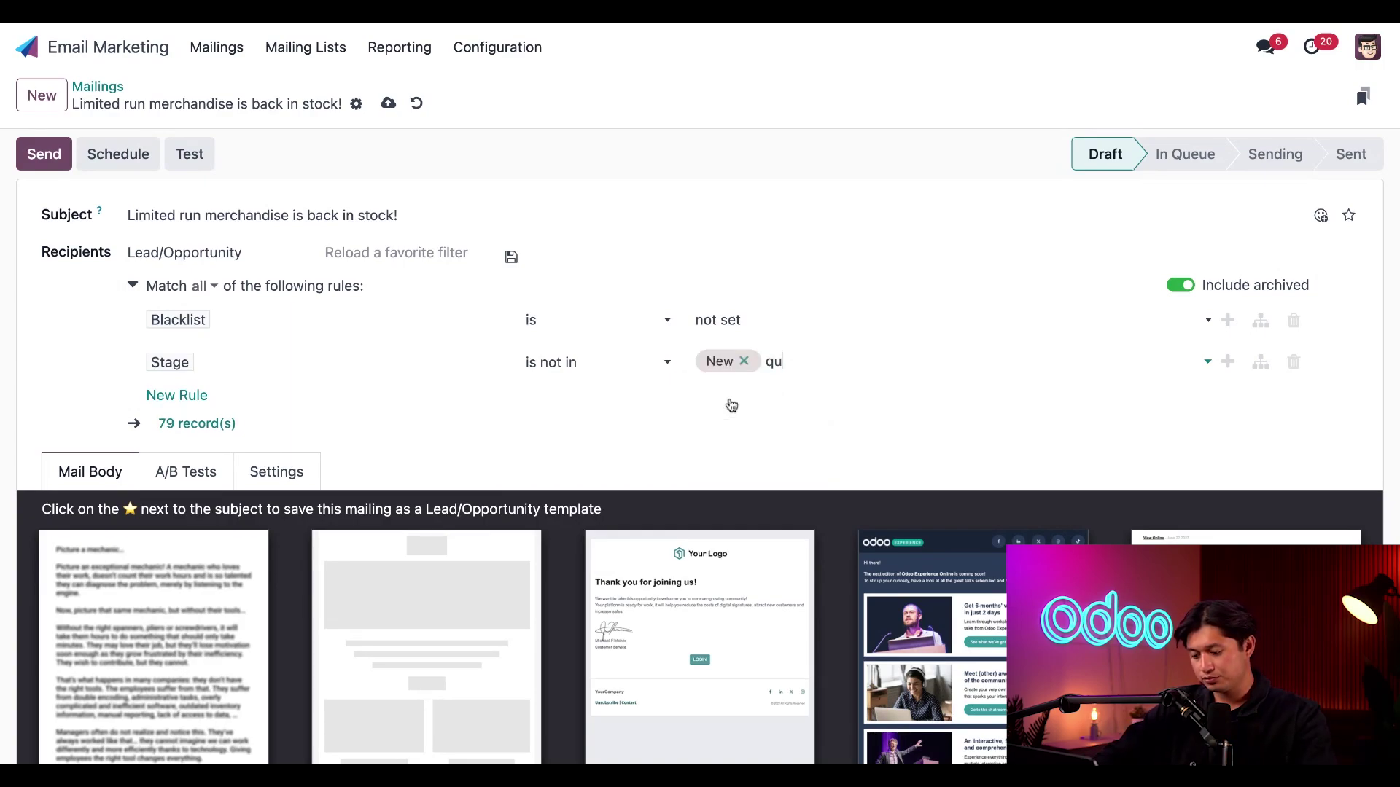
left_click(816, 396)
type("won")
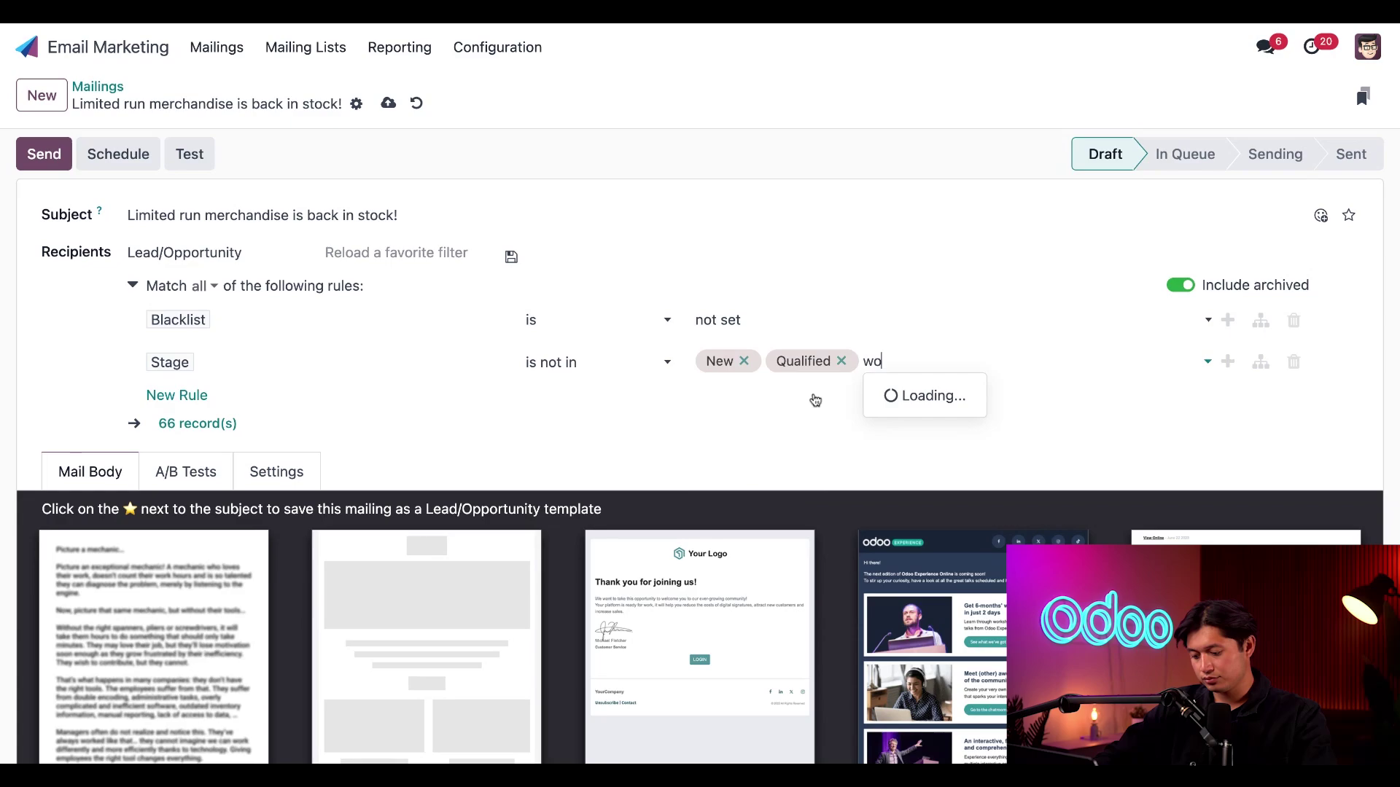
key("BackSpace")
key("BackSpace")
key("BackSpace")
left_click(899, 402)
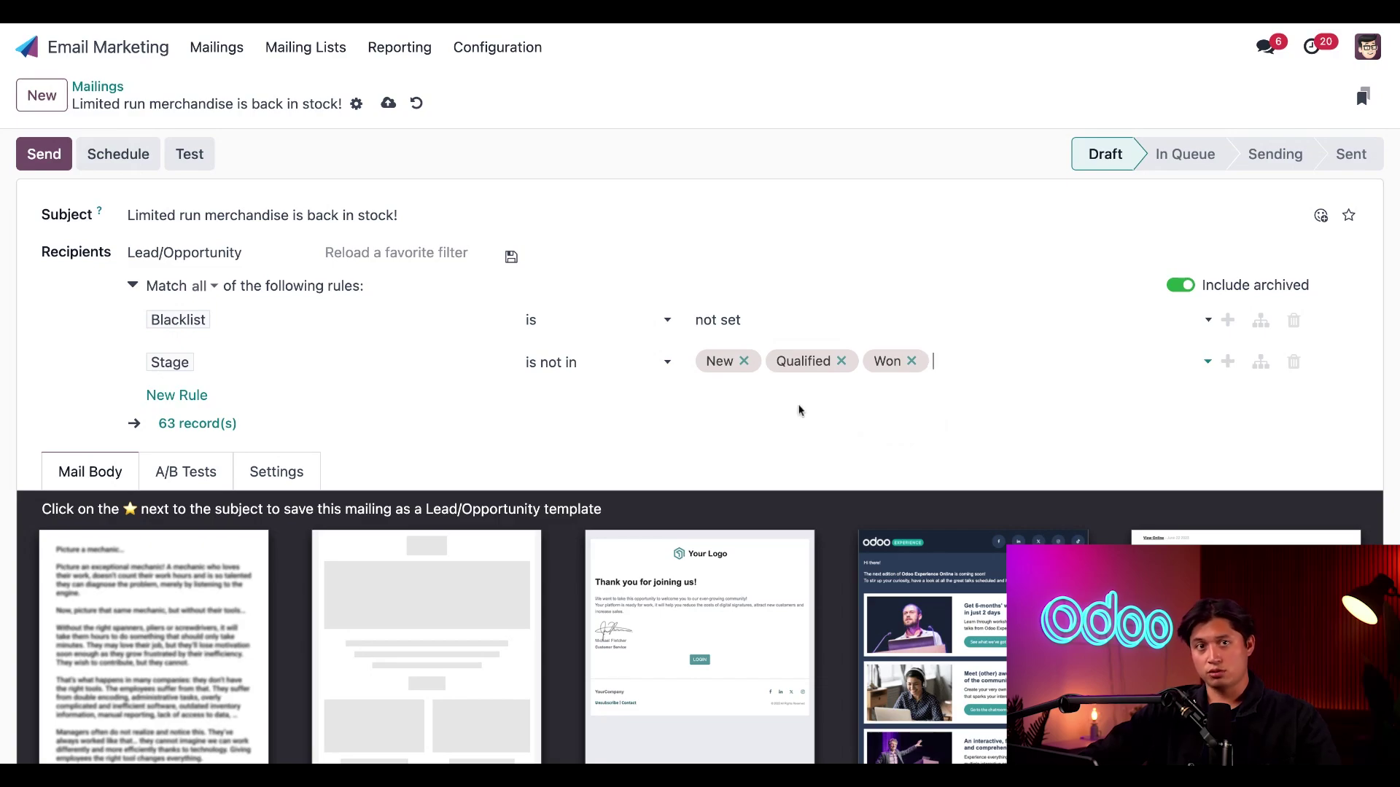
Add a third rule: Lost Reason is in 'Not enough stock'
left_click(187, 398)
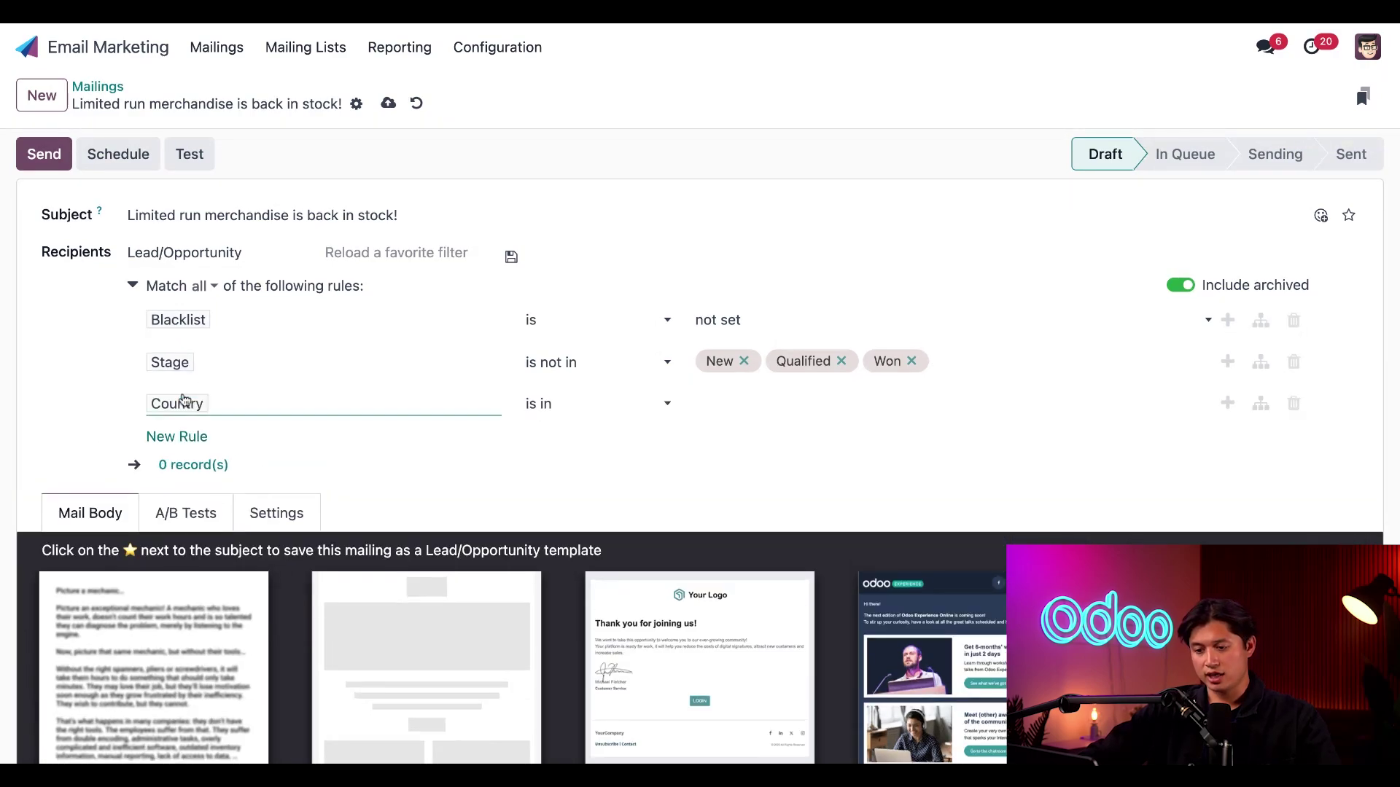
left_click(299, 412)
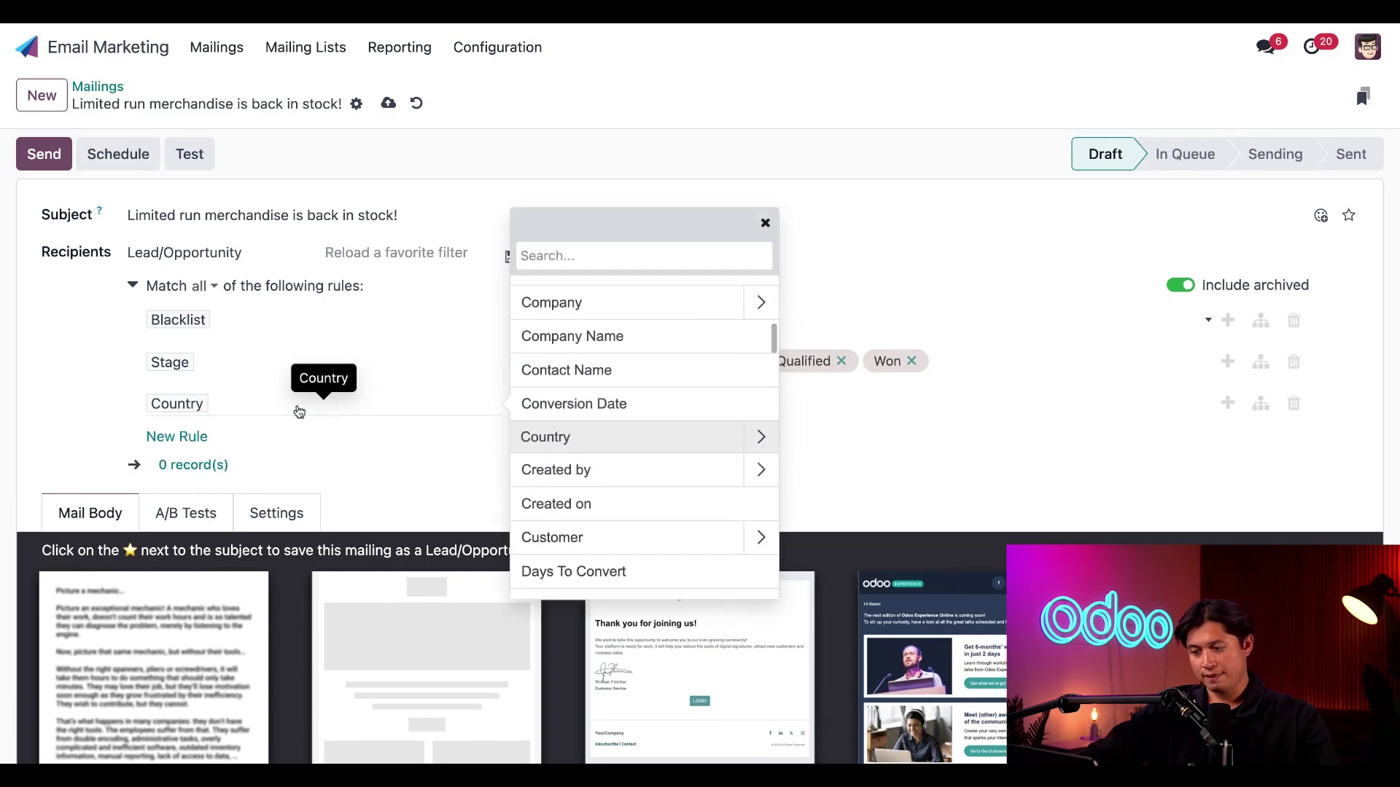
type("los")
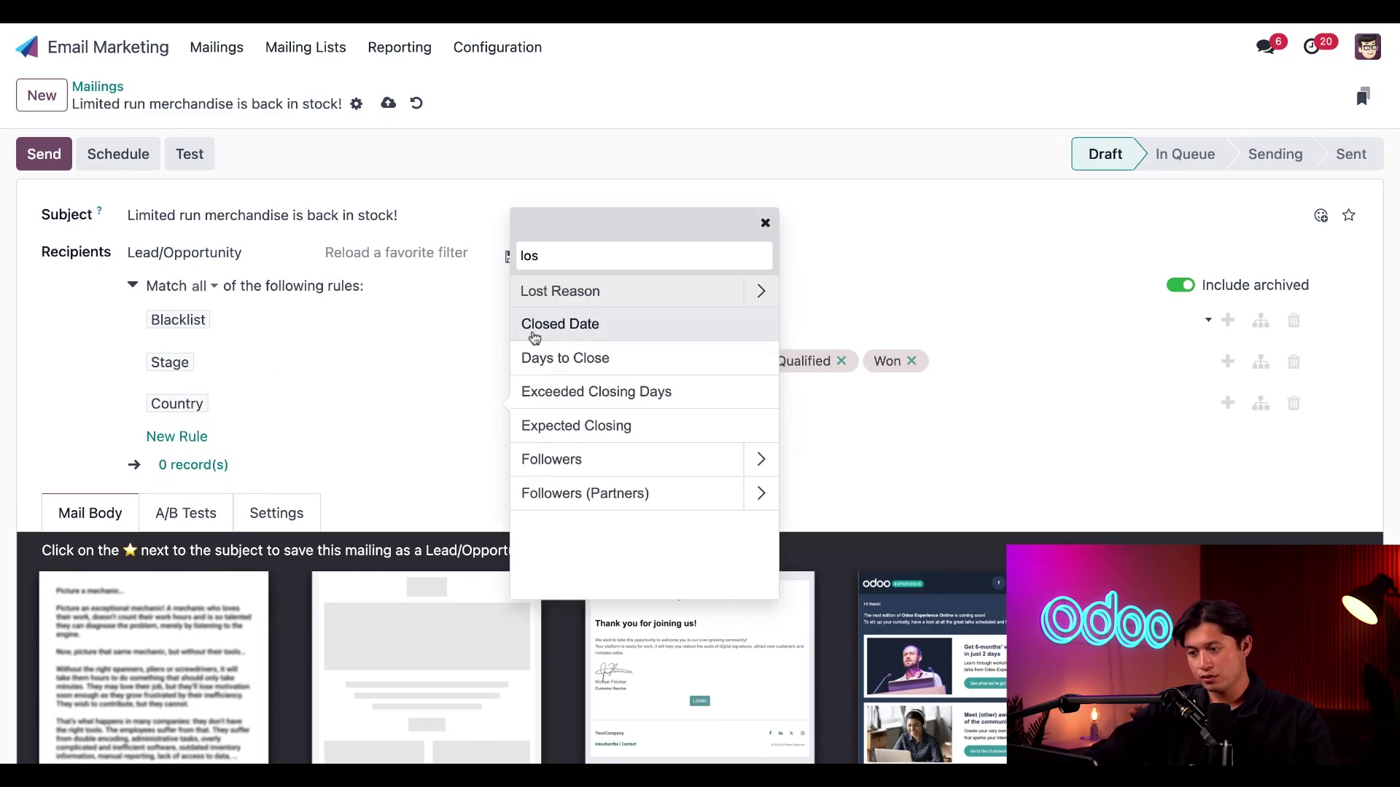
left_click(570, 295)
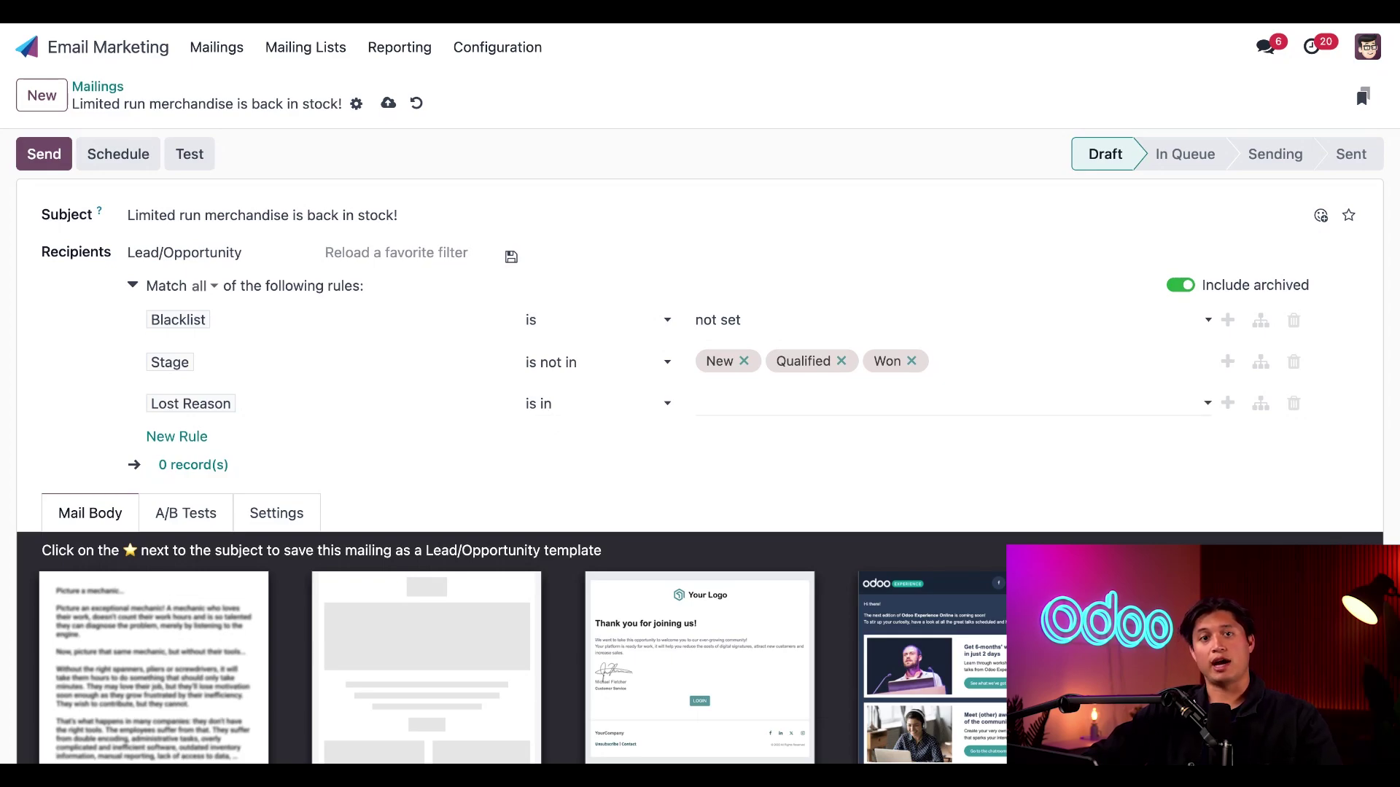
left_click(761, 399)
left_click(776, 490)
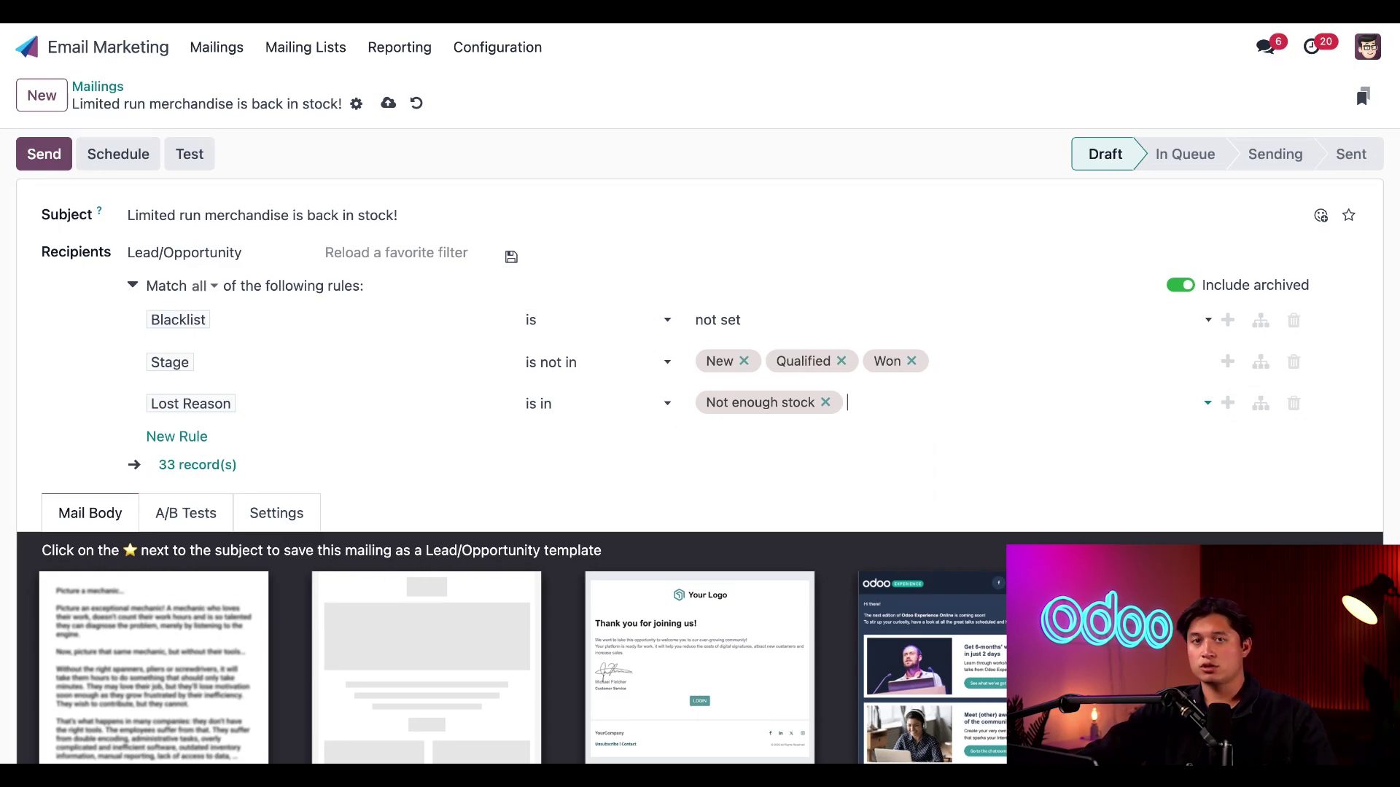
Add a fourth rule: Country is in United States
left_click(177, 439)
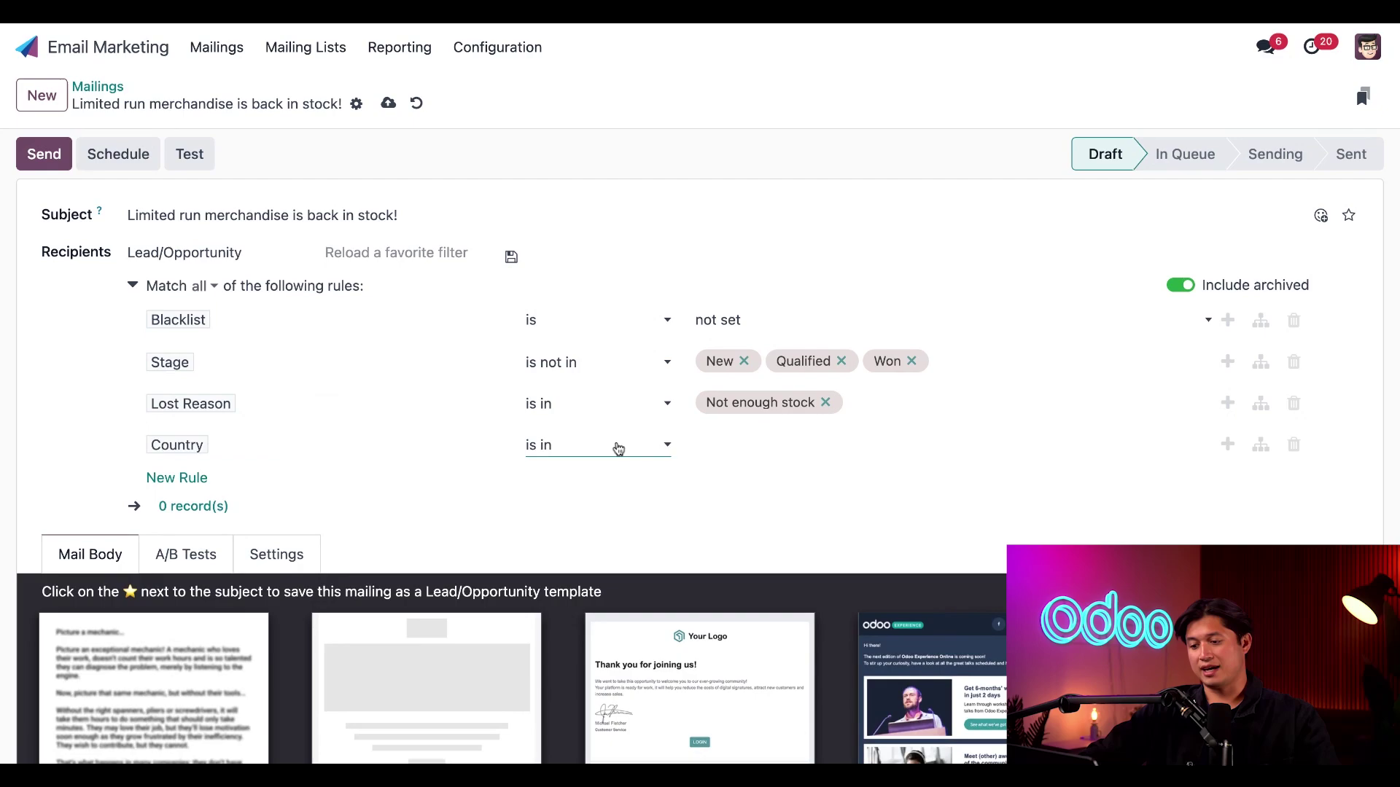
left_click(804, 437)
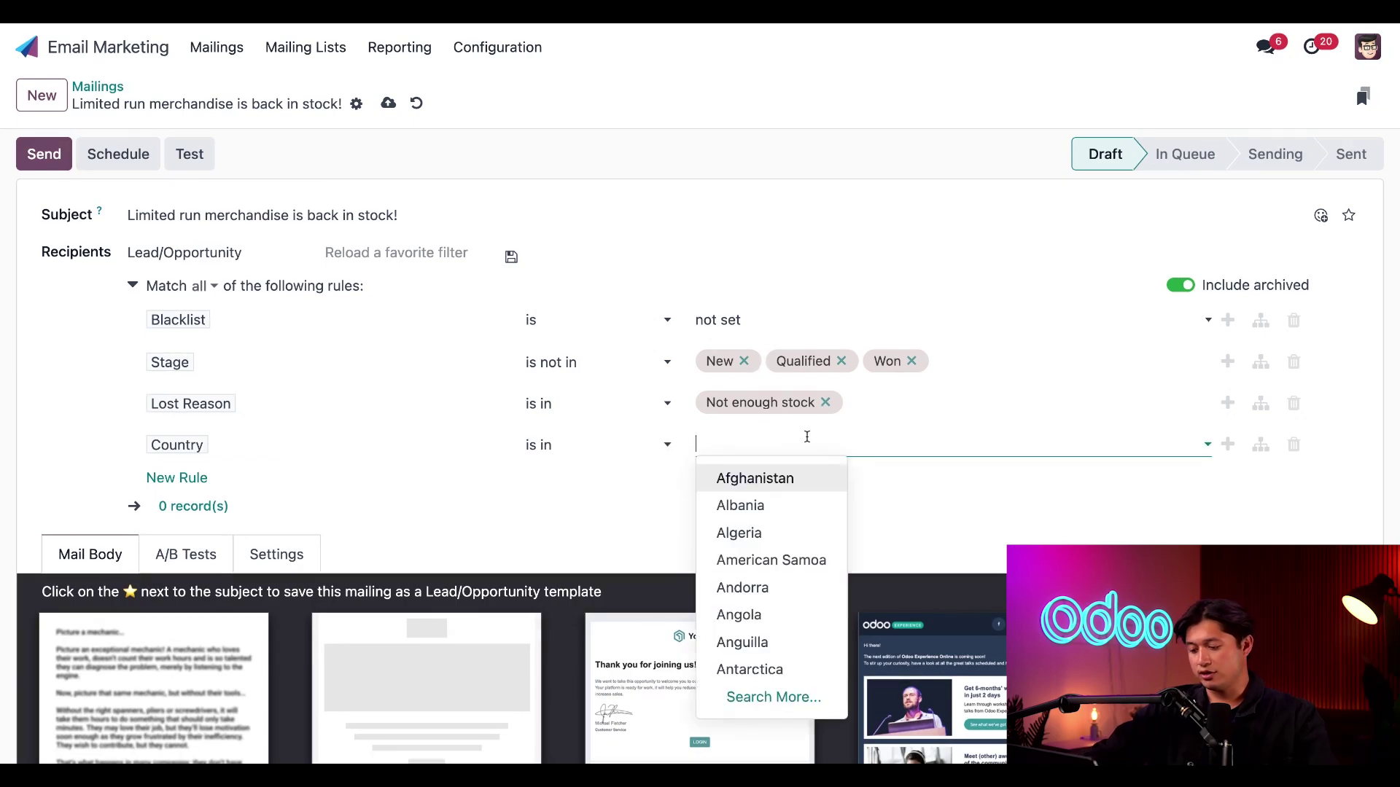
type("unit")
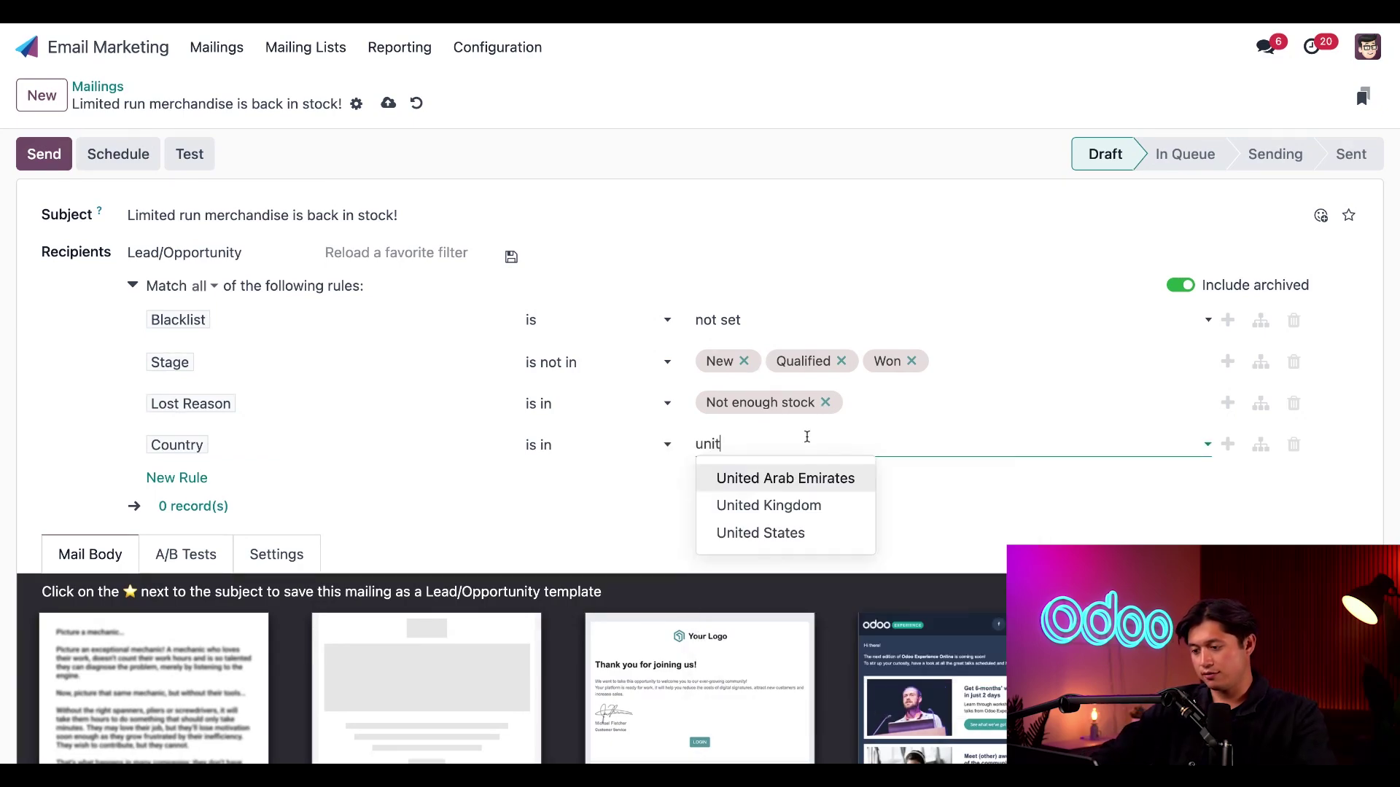
left_click(819, 533)
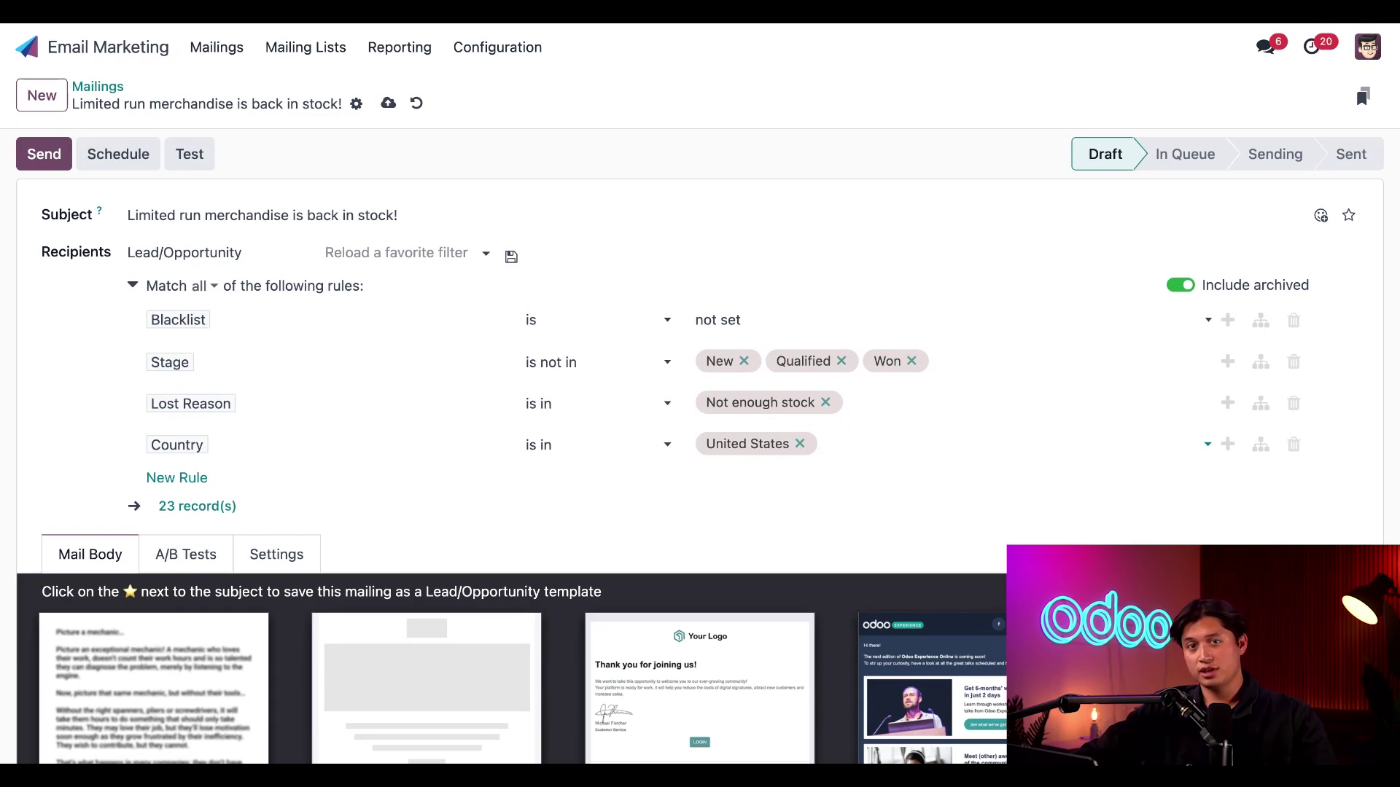
Save the recipient rules as the favorite filter 'Lost US Leads (Stock)'
left_click(511, 257)
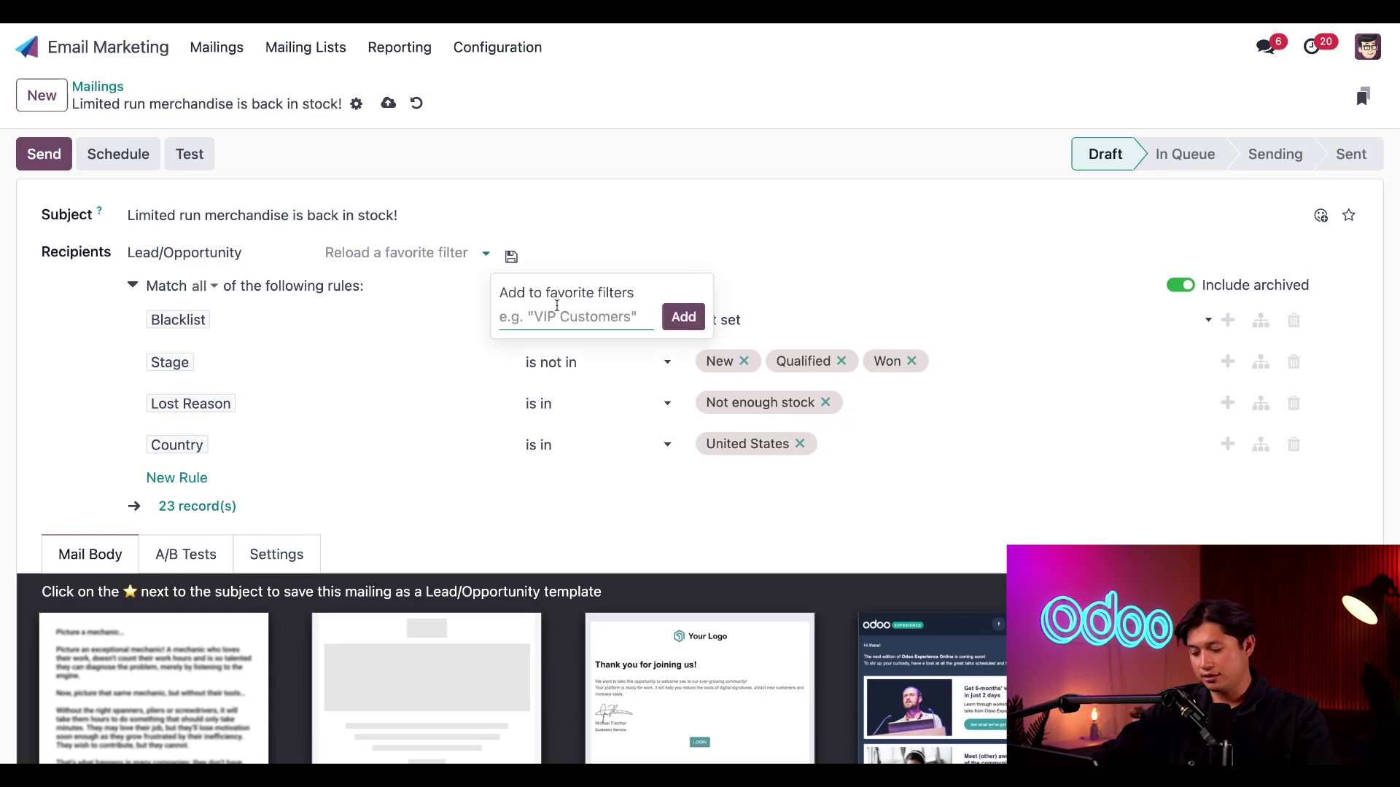
type("Lost Us")
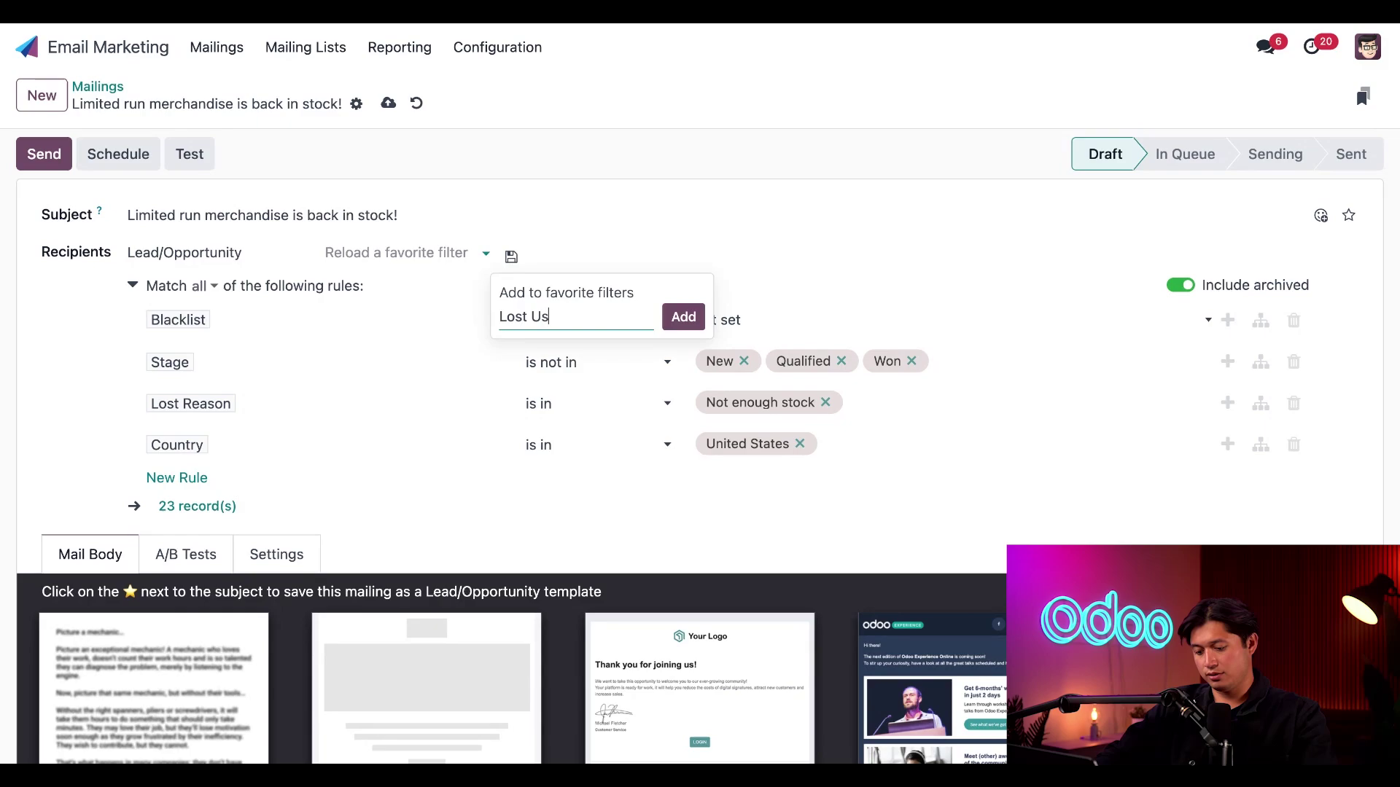
key("BackSpace")
type("S Leads")
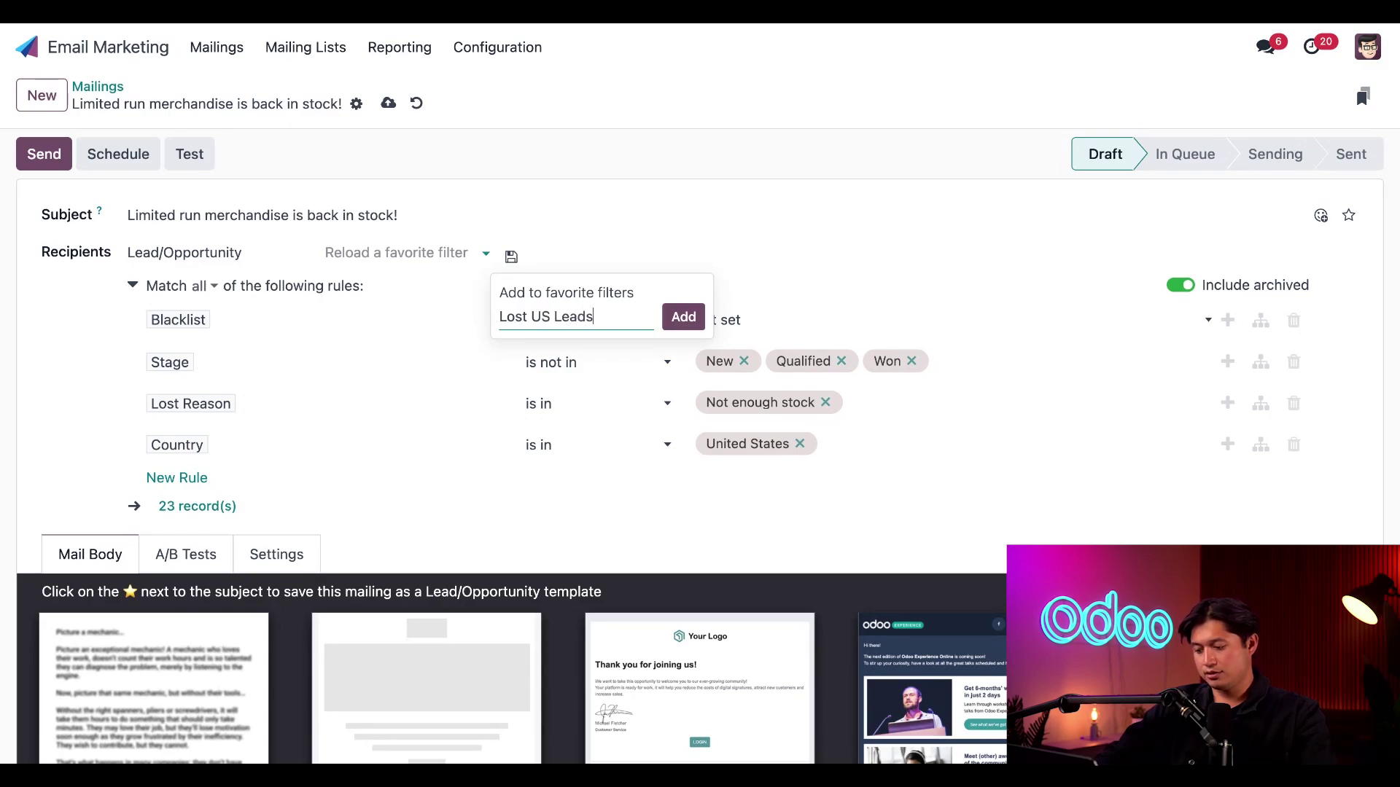
type(" (Stock)")
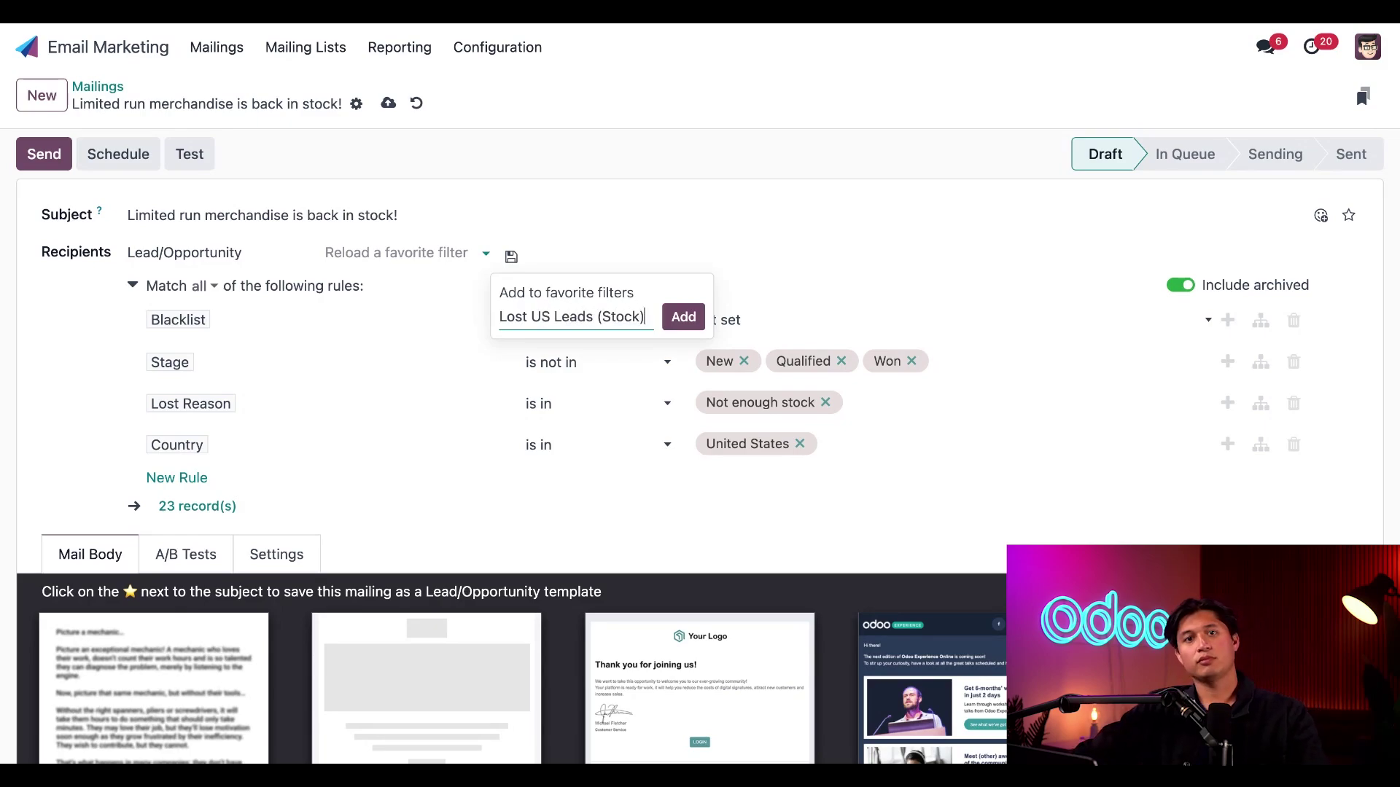
left_click(682, 319)
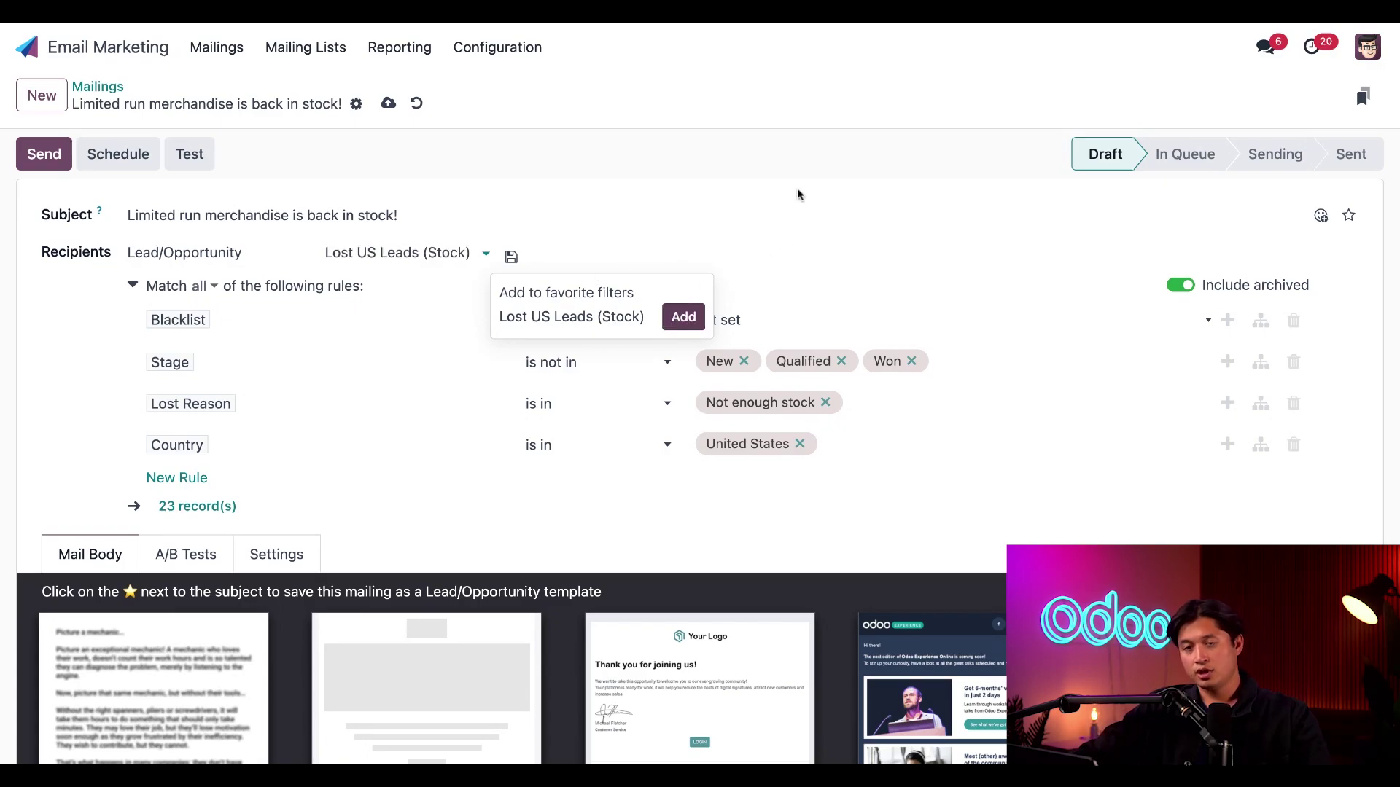
left_click(822, 211)
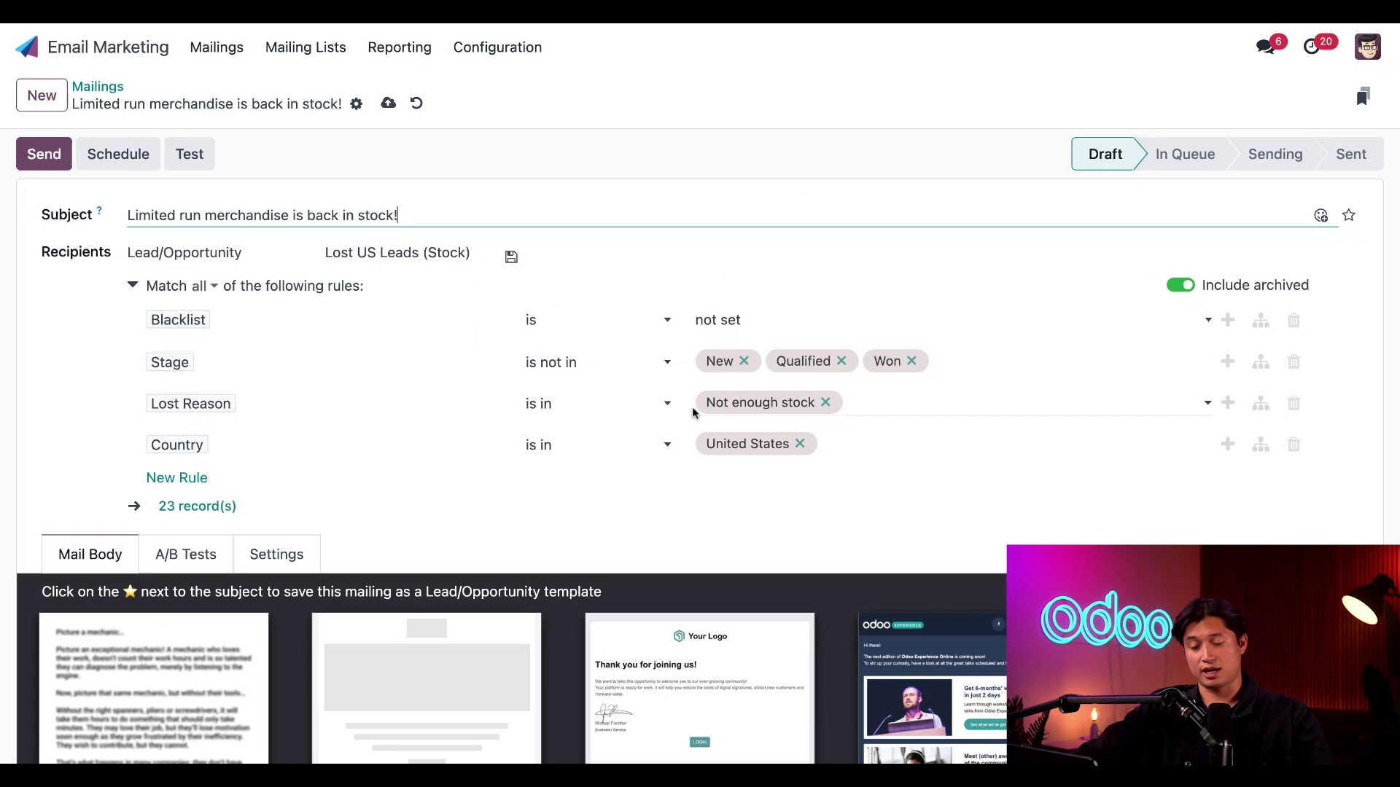
scroll(627, 495, "down", 3)
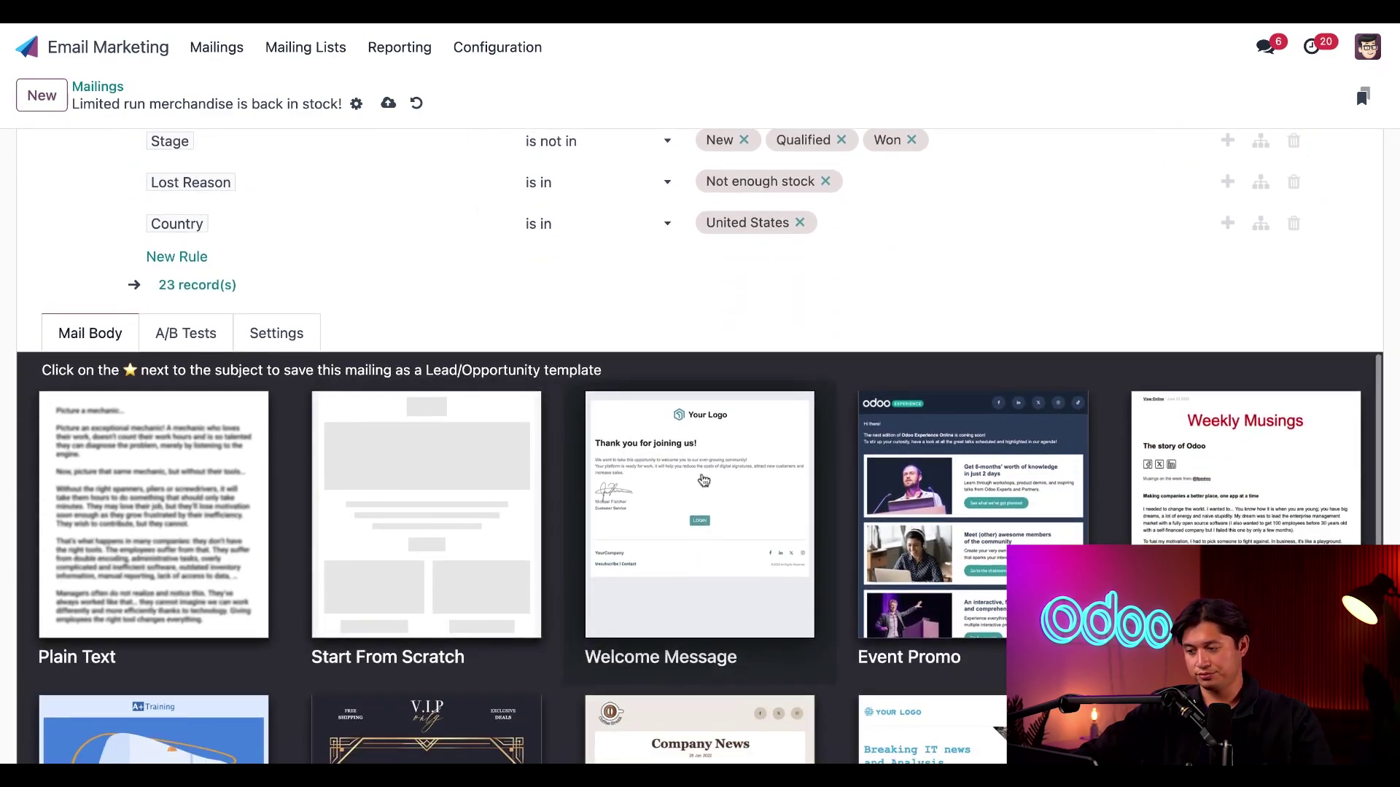
scroll(704, 480, "down", 2)
scroll(700, 446, "up", 3)
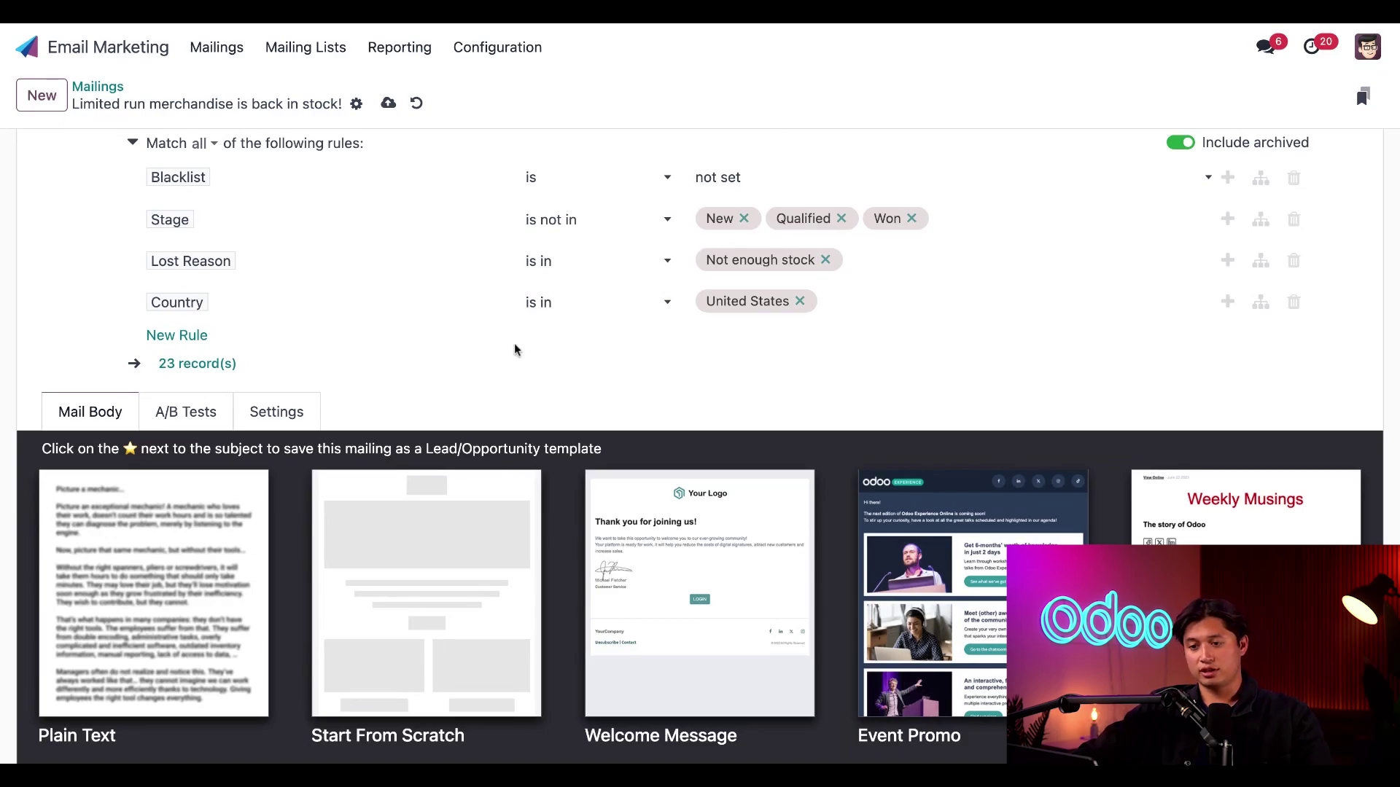
scroll(514, 342, "up", 2)
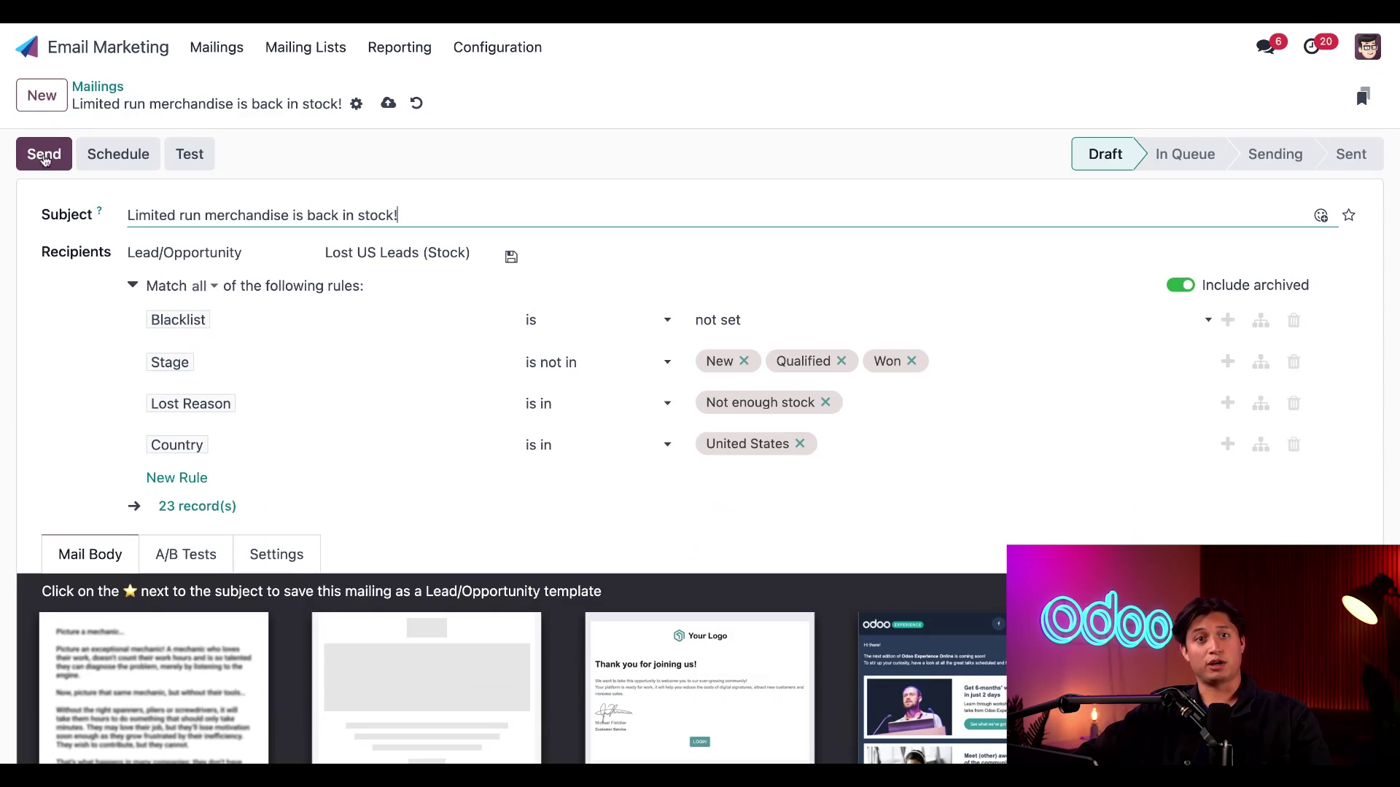